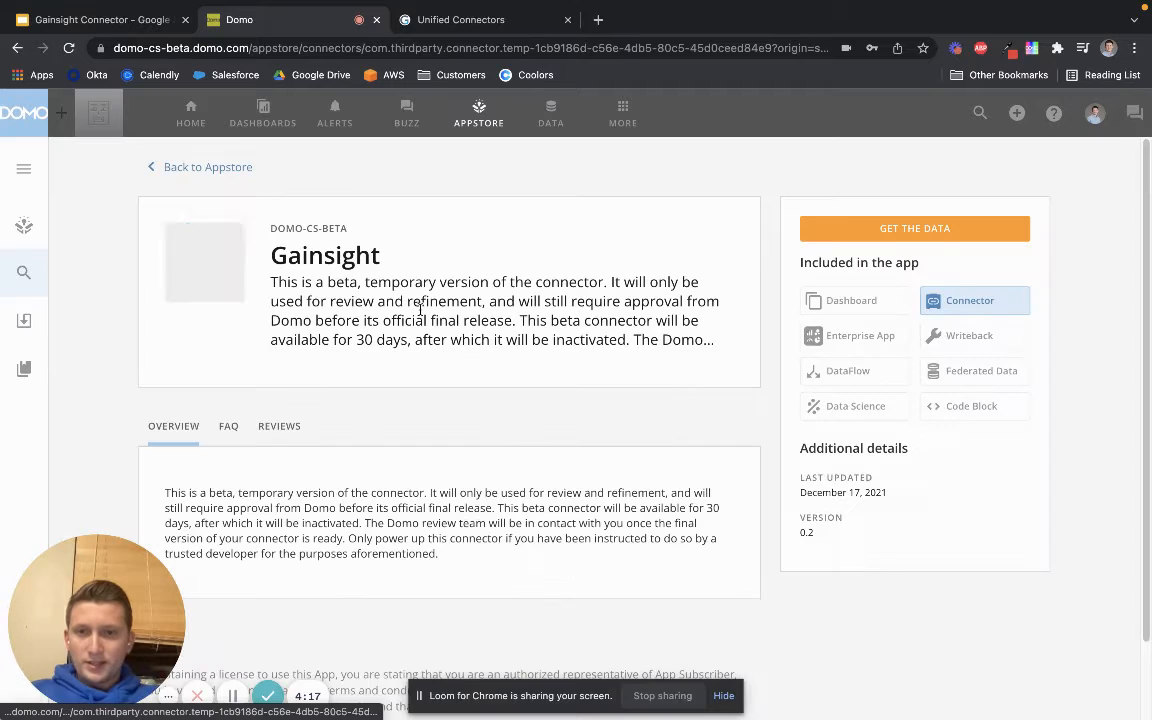
Start a new dataset from the Gainsight connector and add a new Gainsight third-party account
{"action": "left_click", "coordinate": [891, 224]}
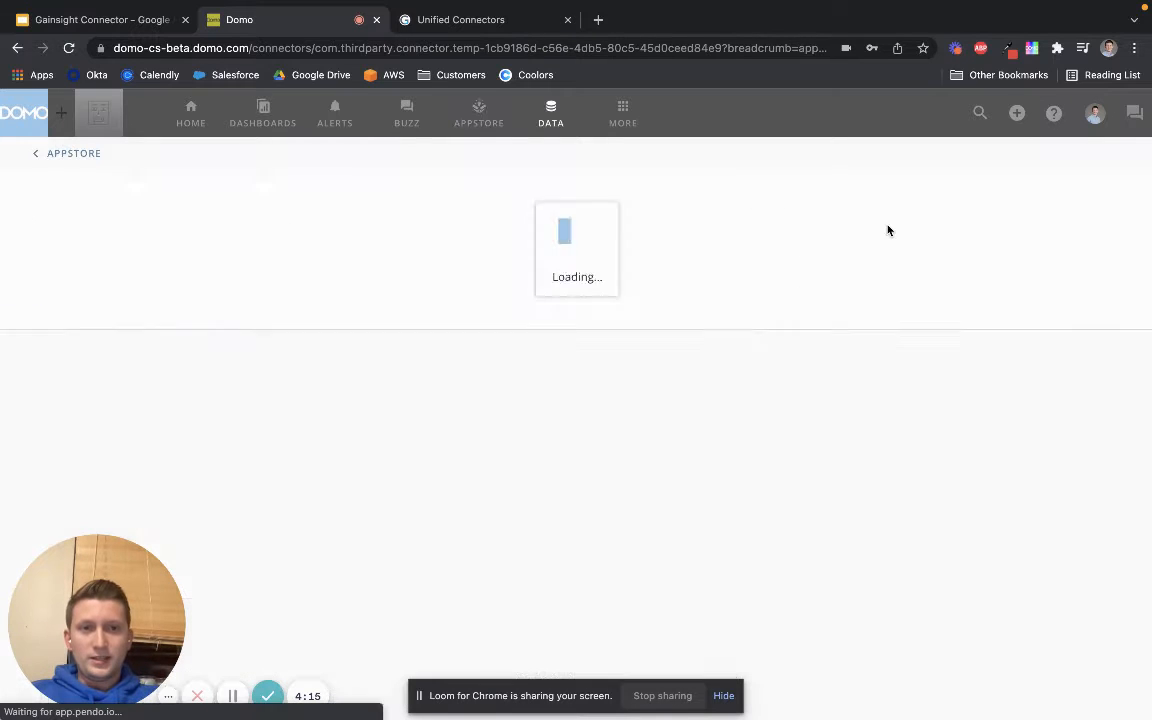
{"action": "left_click", "coordinate": [108, 360]}
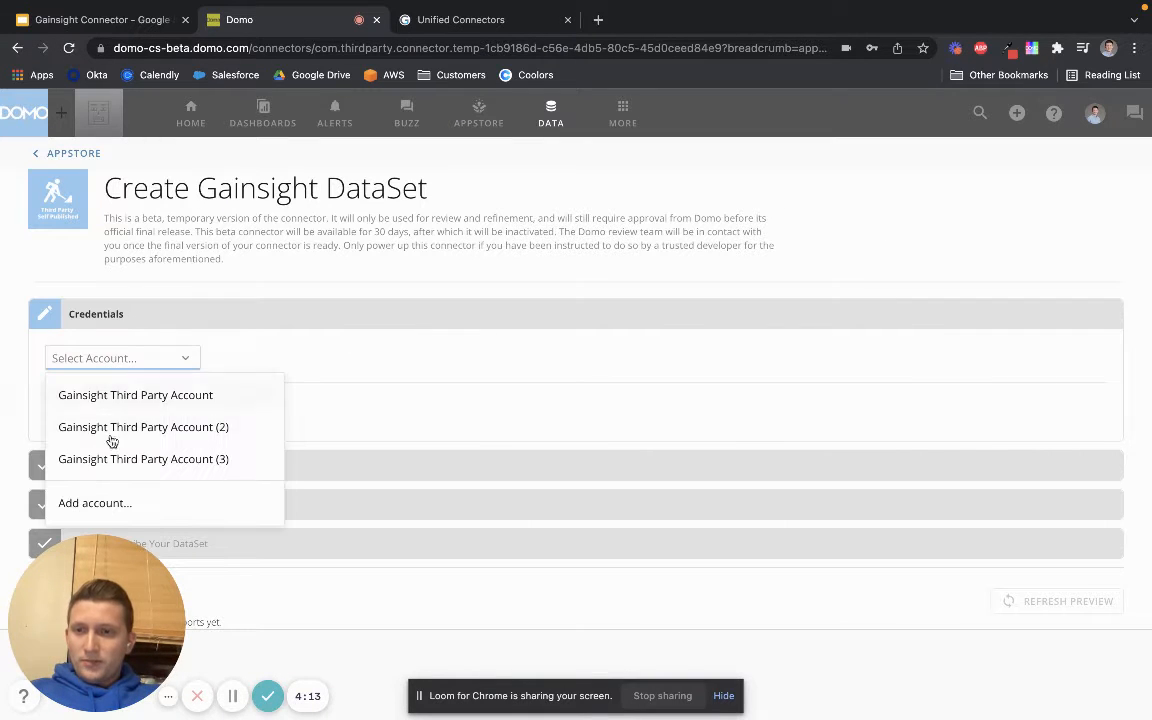
{"action": "left_click", "coordinate": [100, 452]}
Clear the prefilled customer name and access key from the new account's credentials
{"action": "left_click", "coordinate": [242, 429]}
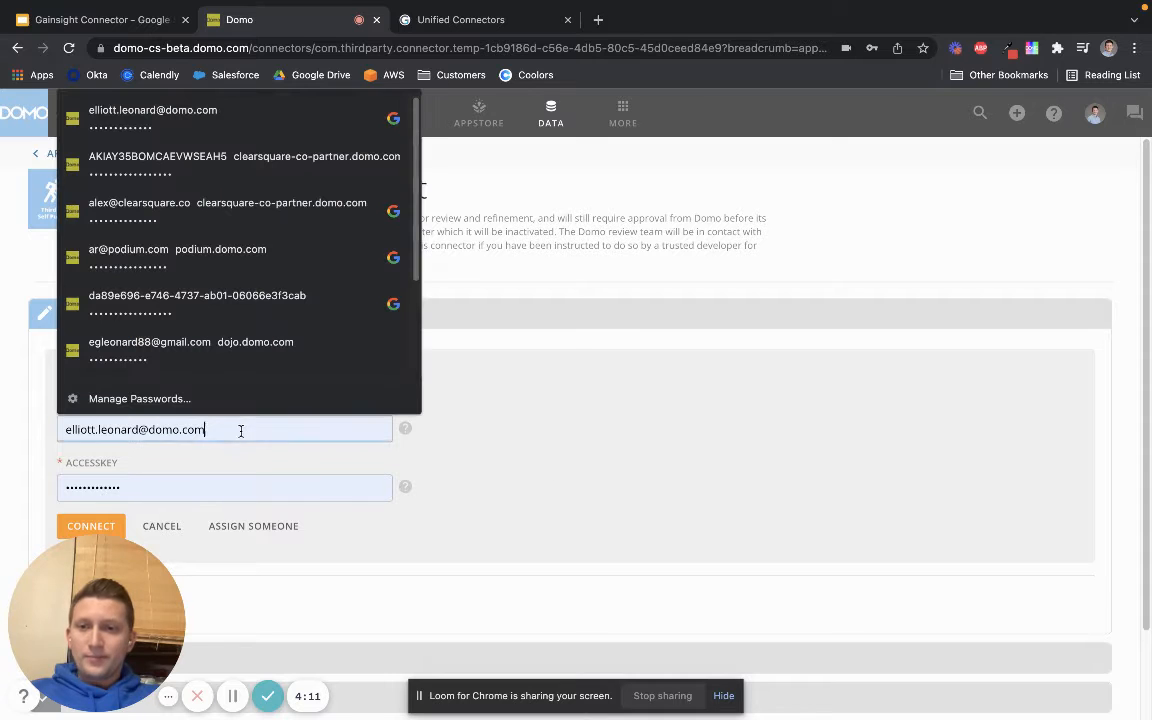
{"action": "left_click_drag", "start_coordinate": [242, 429], "coordinate": [23, 429]}
{"action": "key", "text": "BackSpace"}
{"action": "left_click_drag", "start_coordinate": [170, 483], "coordinate": [3, 484]}
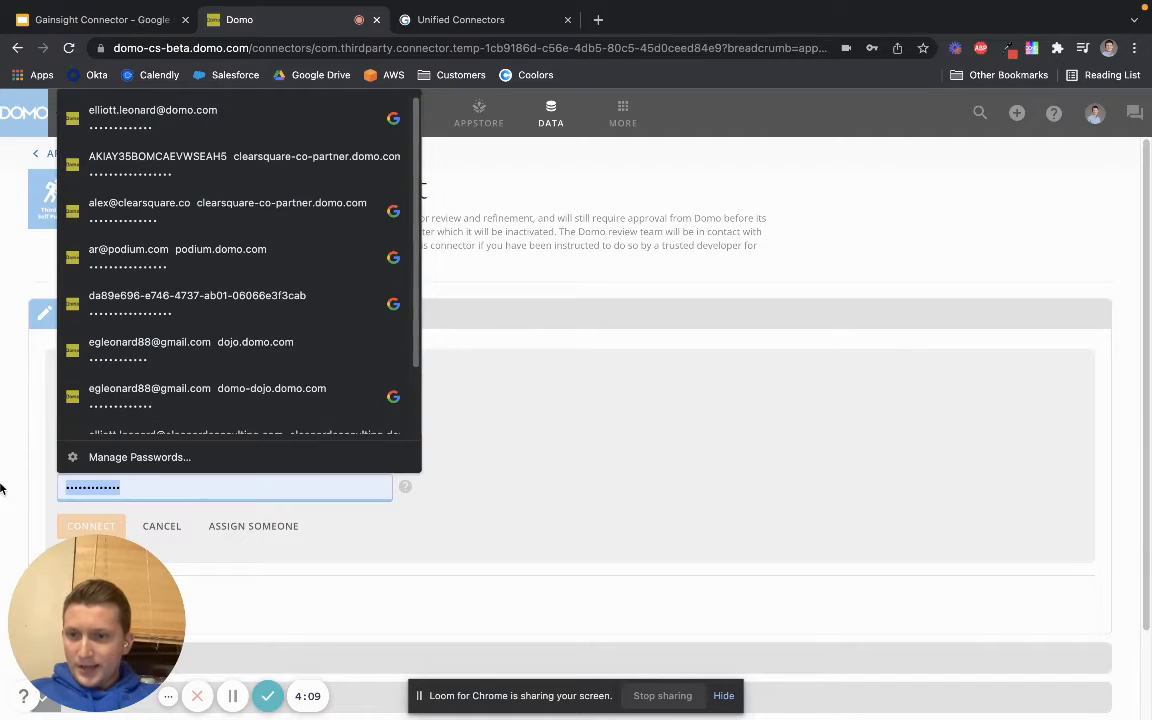
{"action": "key", "text": "BackSpace"}
{"action": "left_click", "coordinate": [716, 428]}
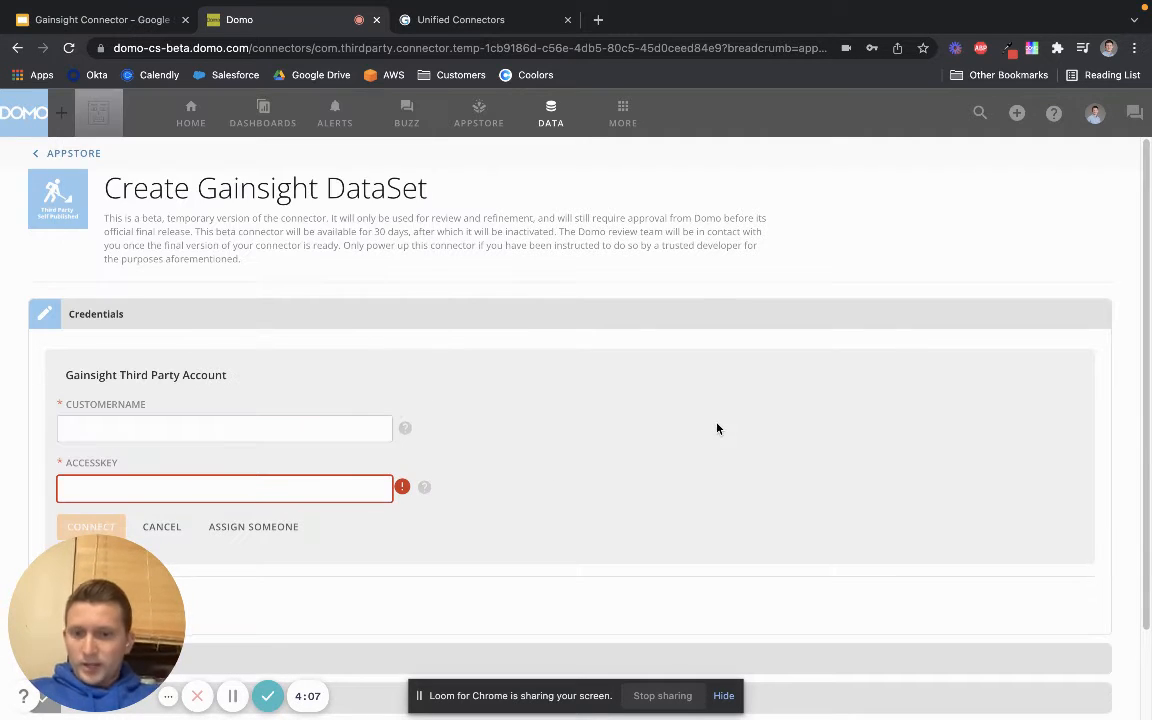
Take the subdomain stage-demo-tr-gs731 from the Gainsight web address and enter it as the account's customer name in Domo
{"action": "left_click", "coordinate": [455, 20]}
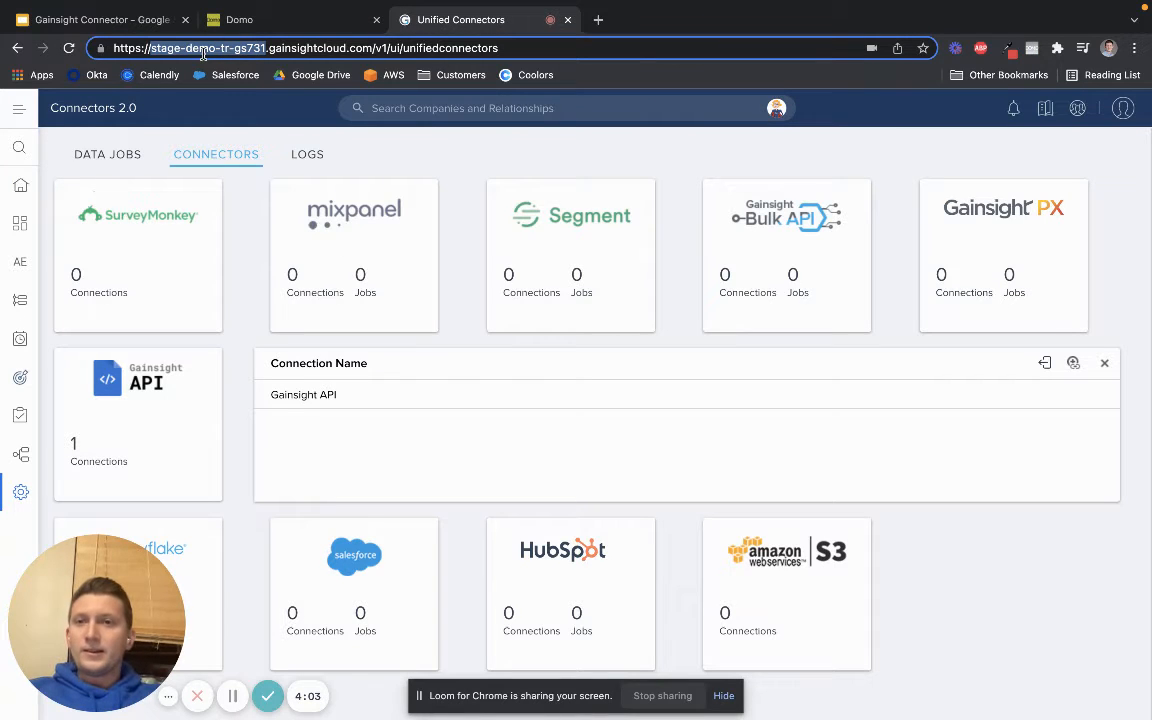
{"action": "left_click", "coordinate": [245, 20]}
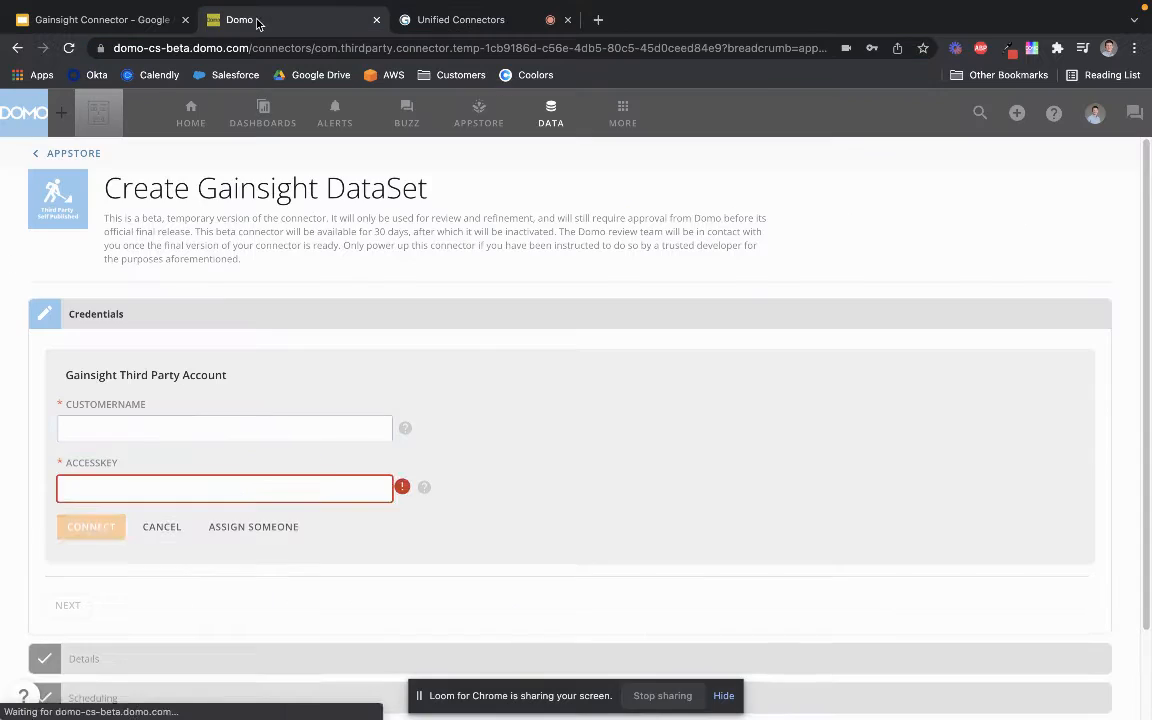
{"action": "left_click", "coordinate": [157, 429]}
{"action": "left_click_drag", "start_coordinate": [157, 429], "coordinate": [2, 411]}
{"action": "key", "text": "super+v"}
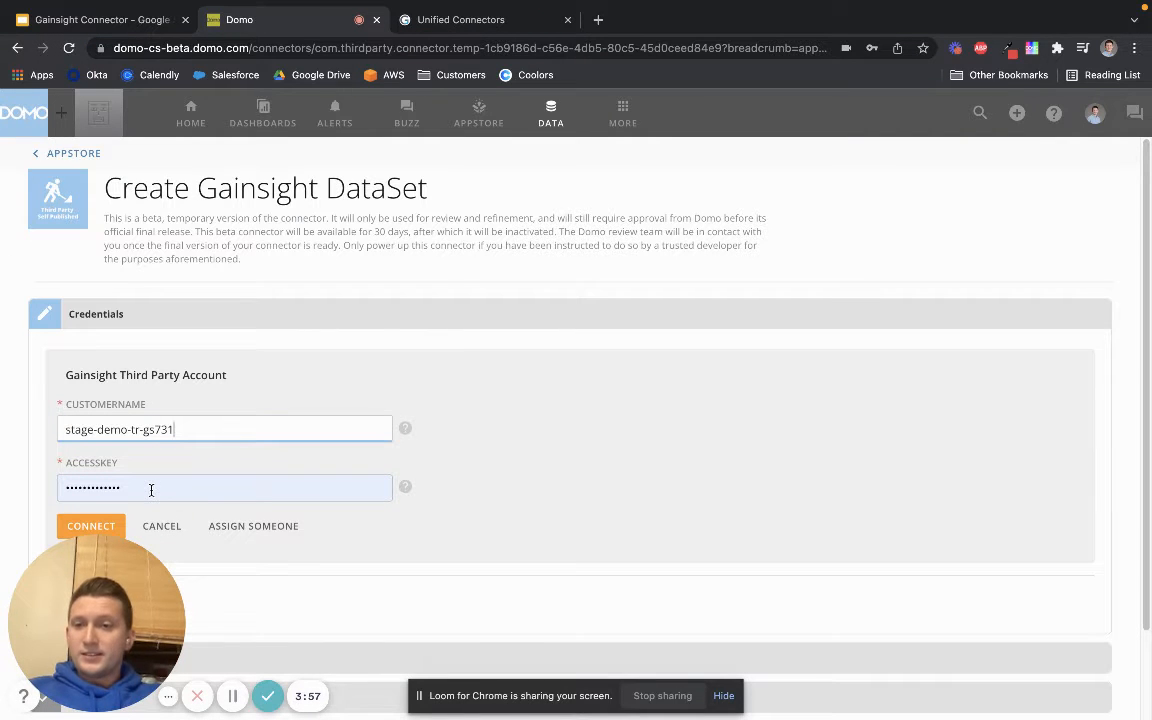
Copy the Gainsight API connection's access key from Gainsight into Domo's access key field, connect the account and continue to the details
{"action": "left_click", "coordinate": [450, 20]}
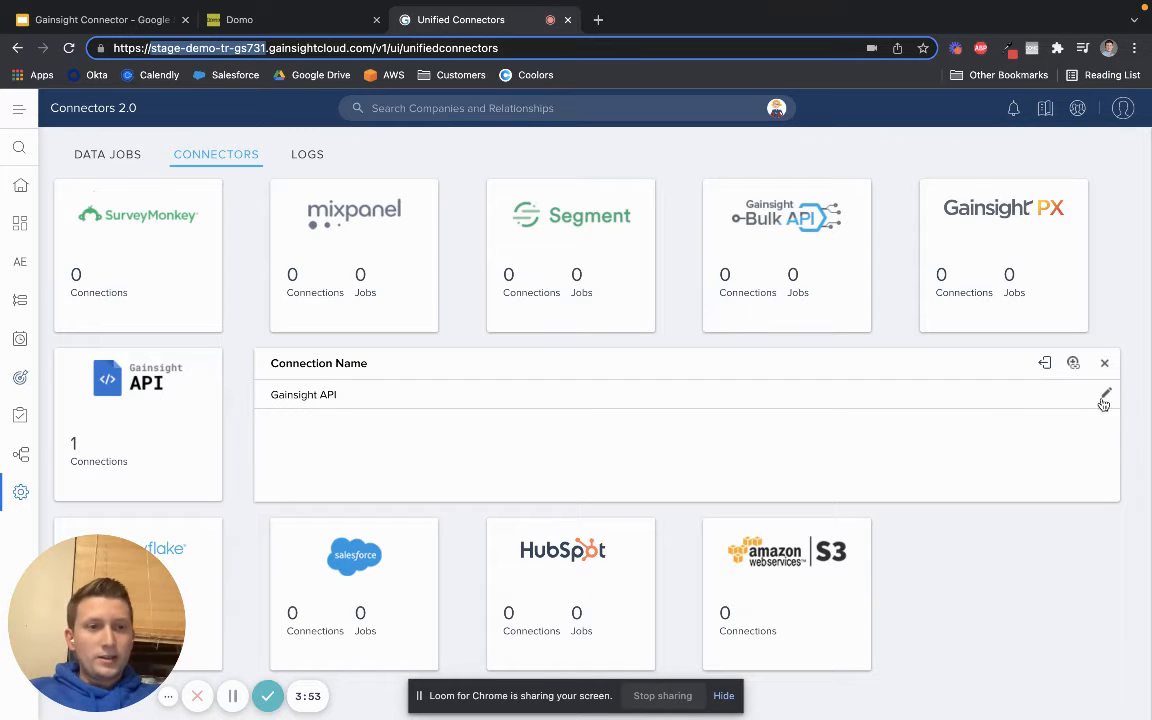
{"action": "left_click", "coordinate": [1106, 398]}
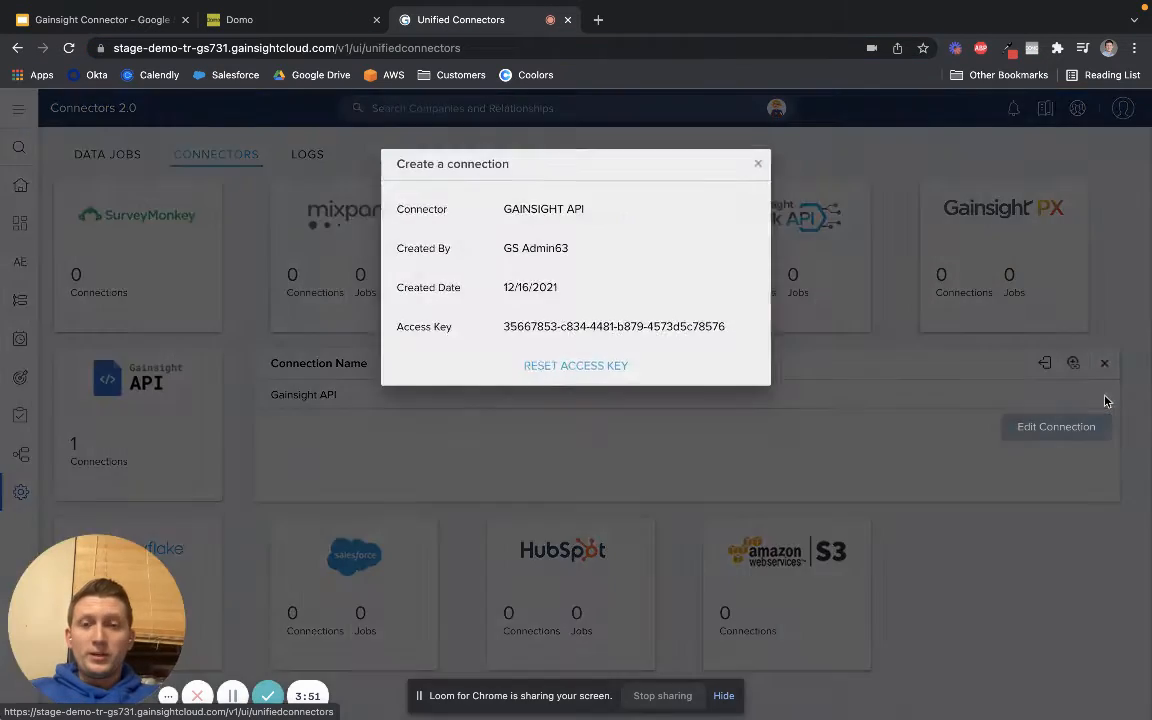
{"action": "left_click_drag", "start_coordinate": [740, 333], "coordinate": [487, 333]}
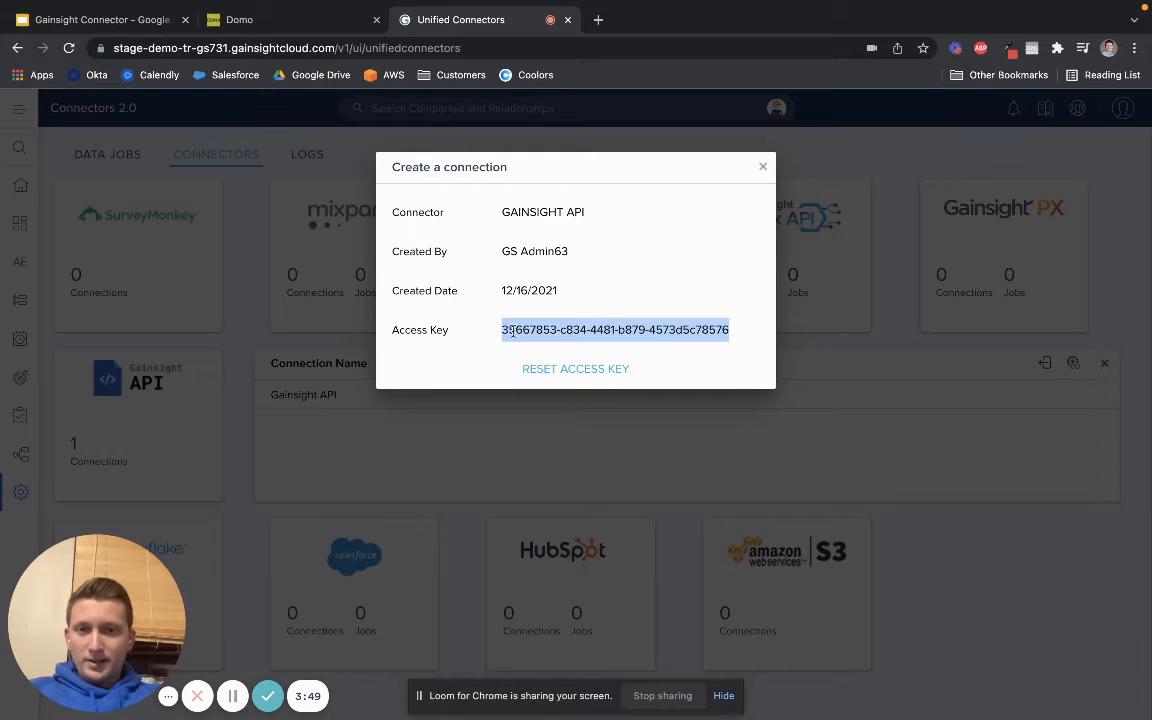
{"action": "left_click", "coordinate": [245, 20]}
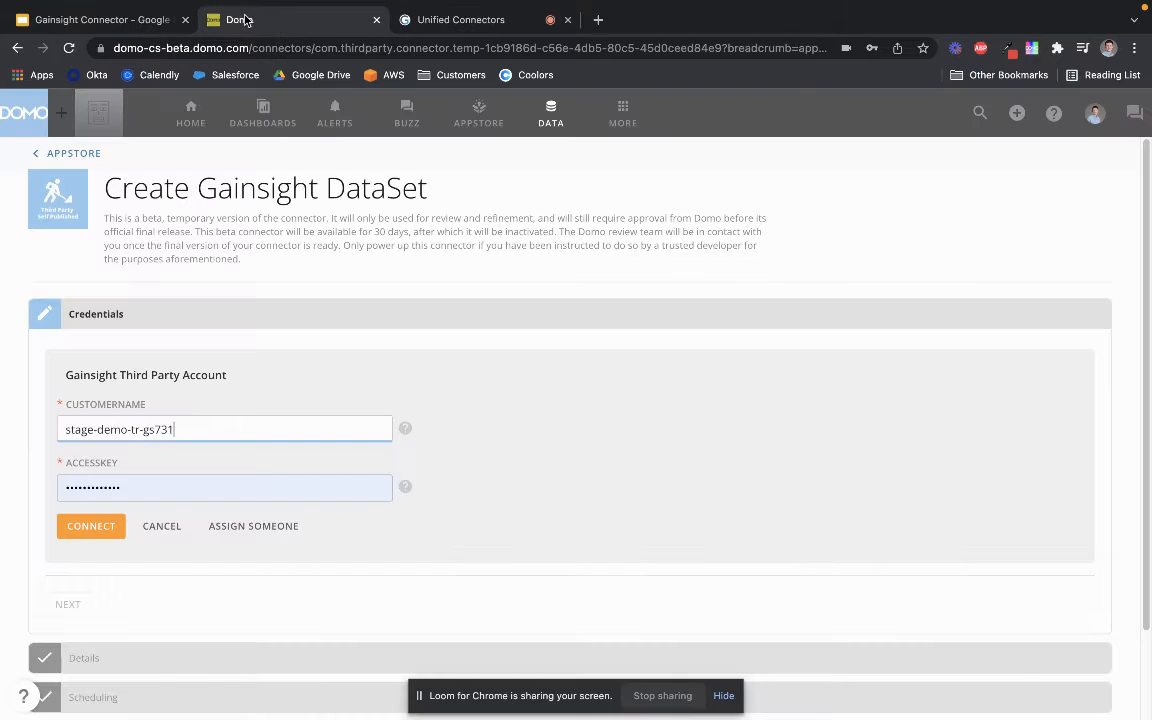
{"action": "left_click", "coordinate": [146, 488]}
{"action": "left_click_drag", "start_coordinate": [146, 488], "coordinate": [46, 483]}
{"action": "key", "text": "ctrl+v"}
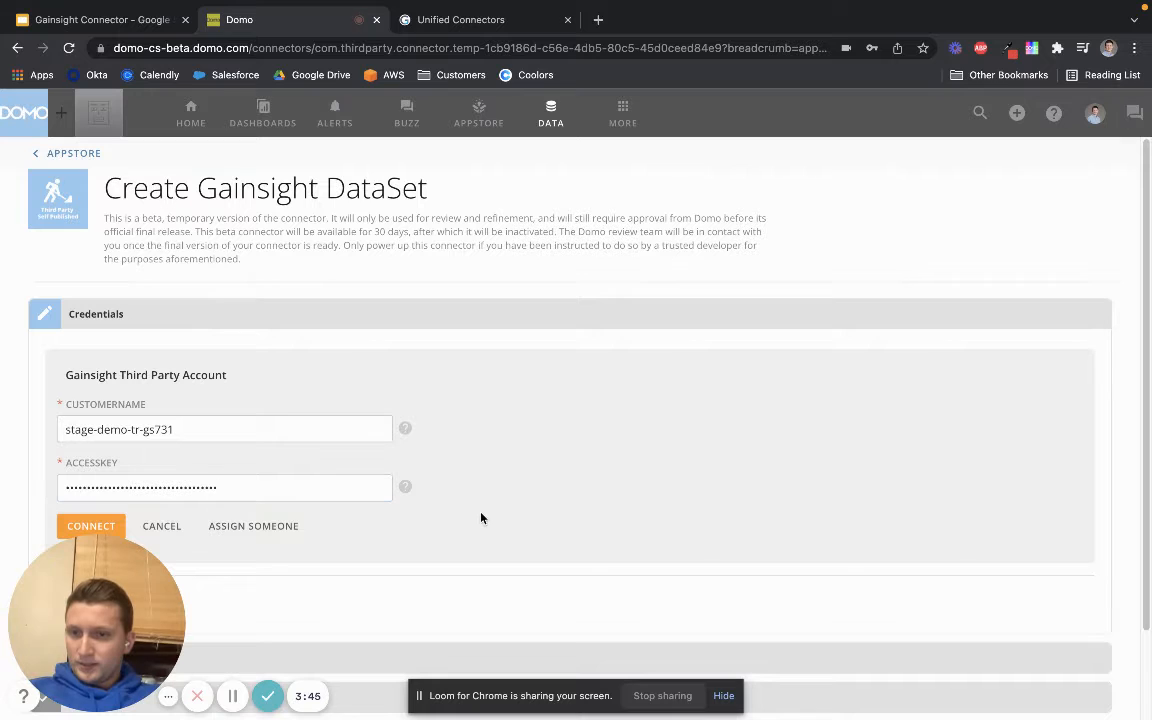
{"action": "left_click", "coordinate": [90, 526]}
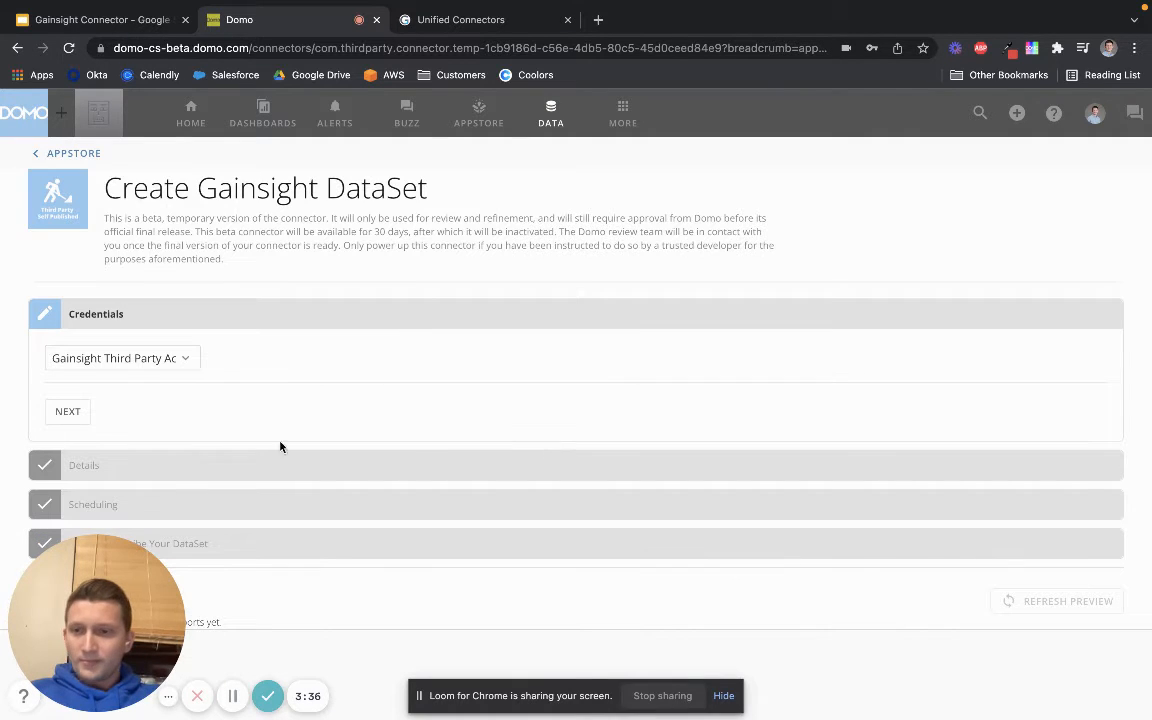
{"action": "left_click", "coordinate": [70, 411]}
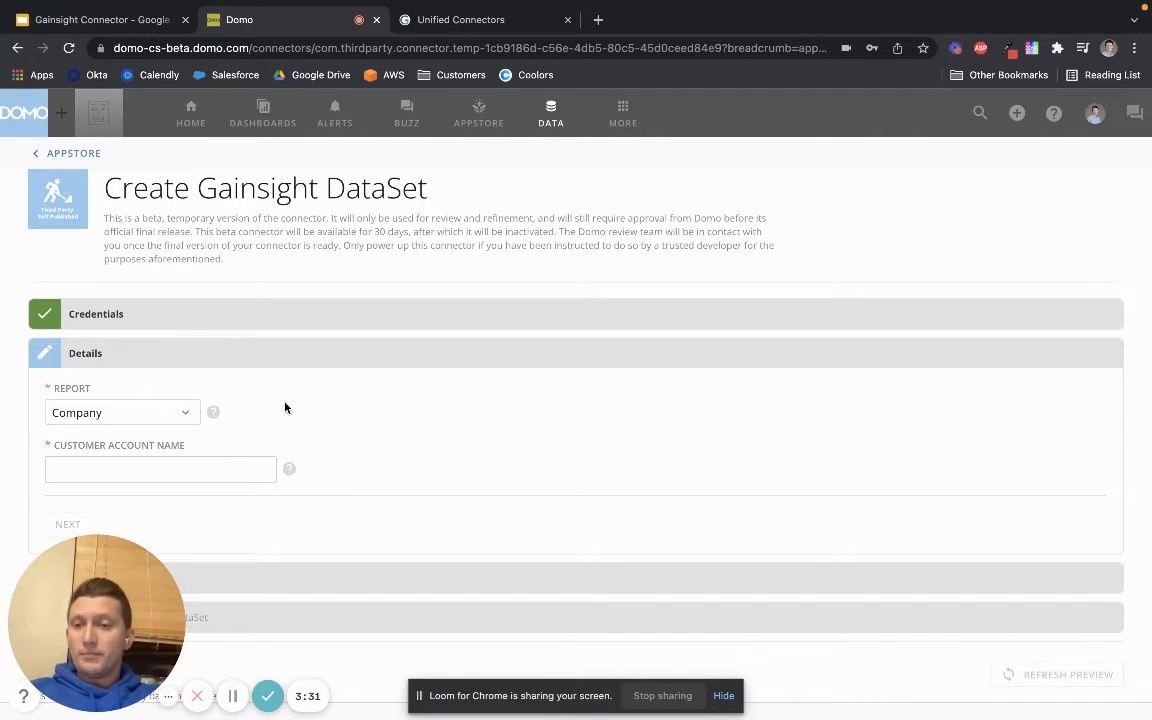
Review the available report types and select Company as the dataset's report
{"action": "left_click", "coordinate": [167, 413]}
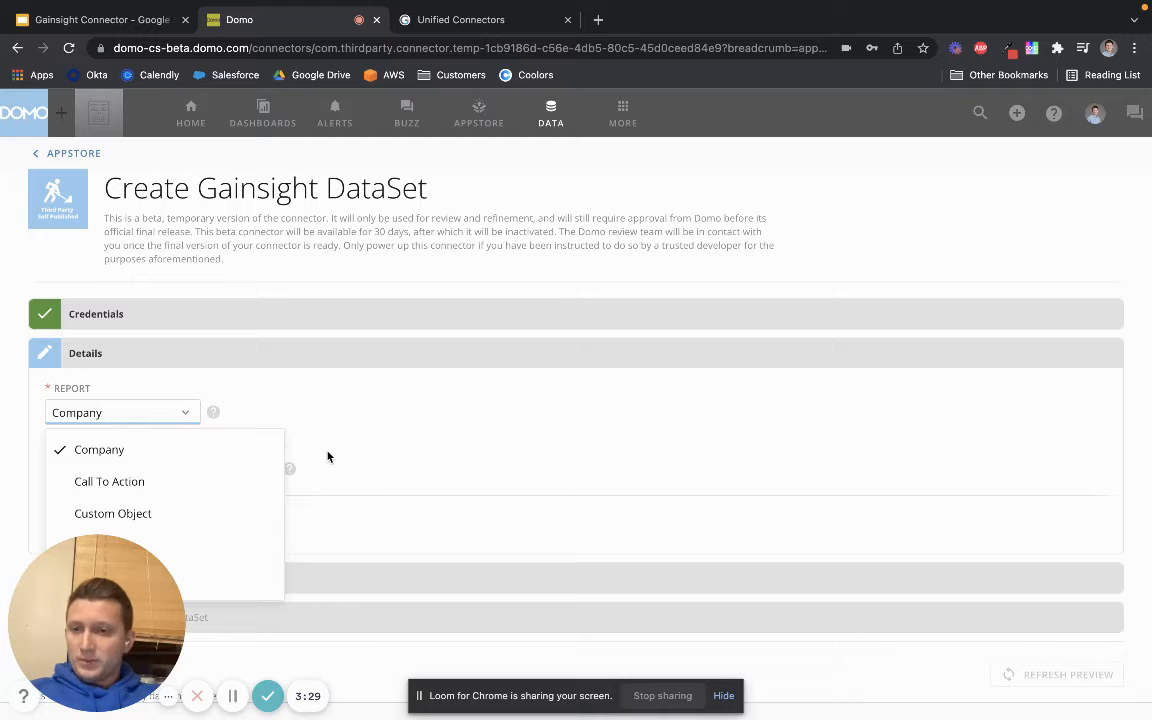
{"action": "left_click_drag", "start_coordinate": [120, 603], "coordinate": [1006, 606]}
{"action": "left_click", "coordinate": [184, 418]}
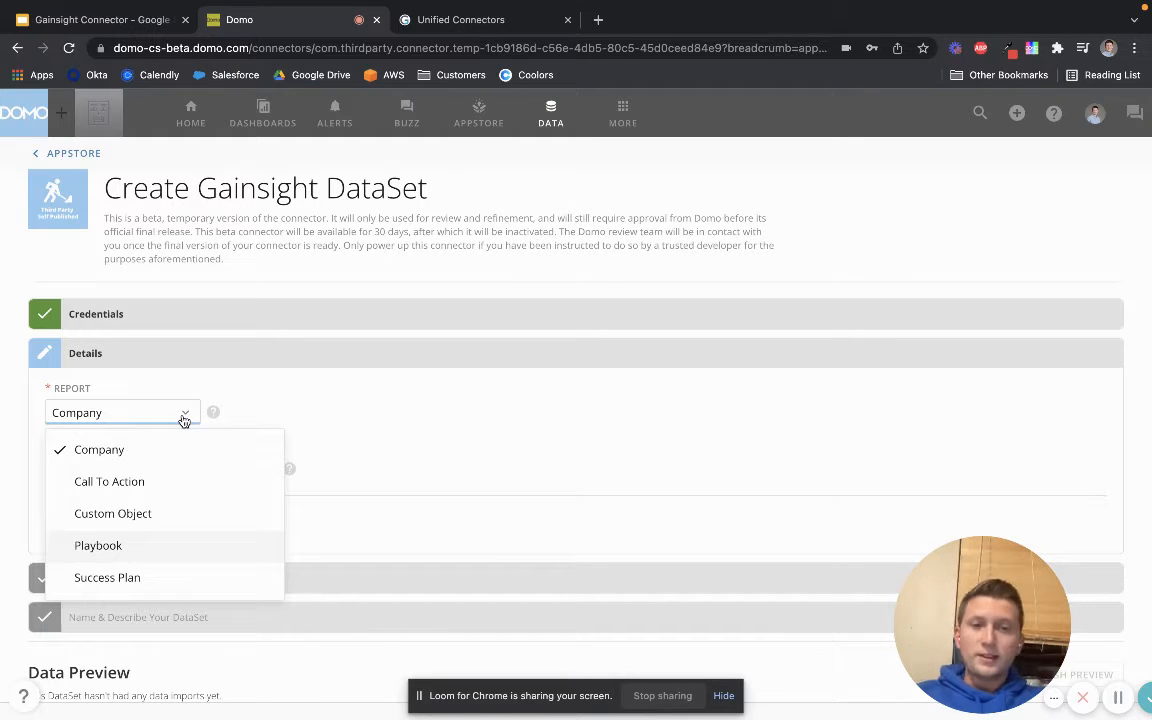
{"action": "left_click", "coordinate": [122, 449]}
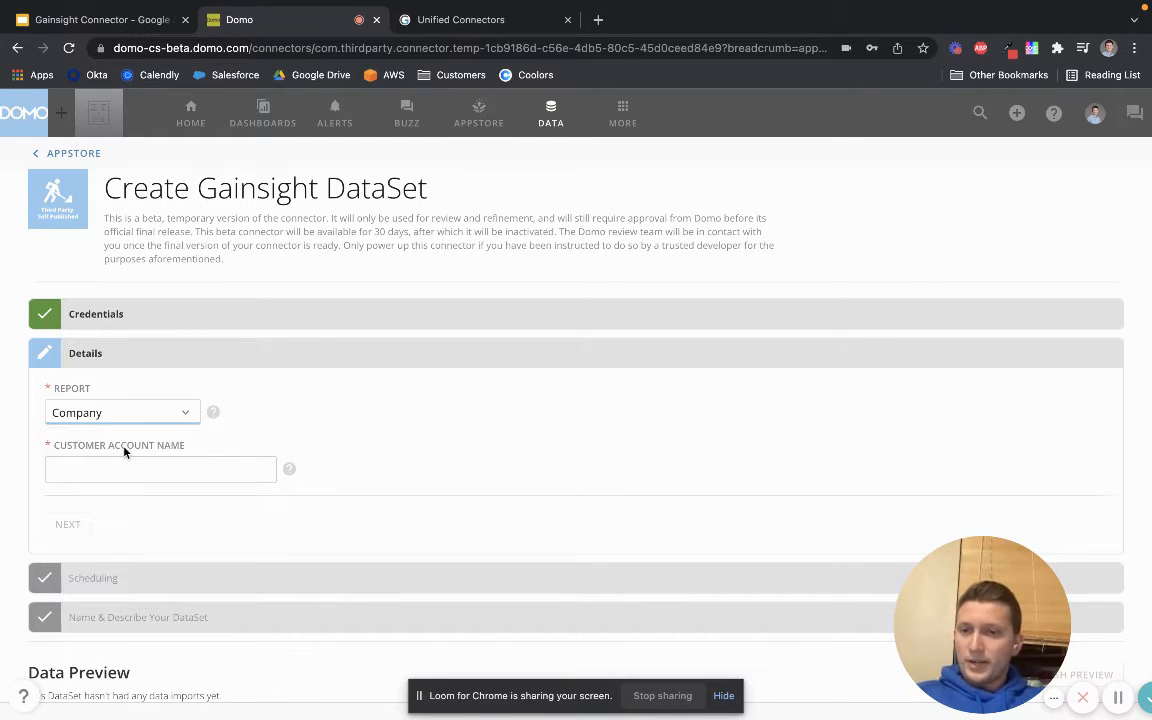
Copy the subdomain stage-demo-tr-gs731 from the Gainsight web address into Domo's customer account name field and continue to scheduling
{"action": "left_click", "coordinate": [415, 12]}
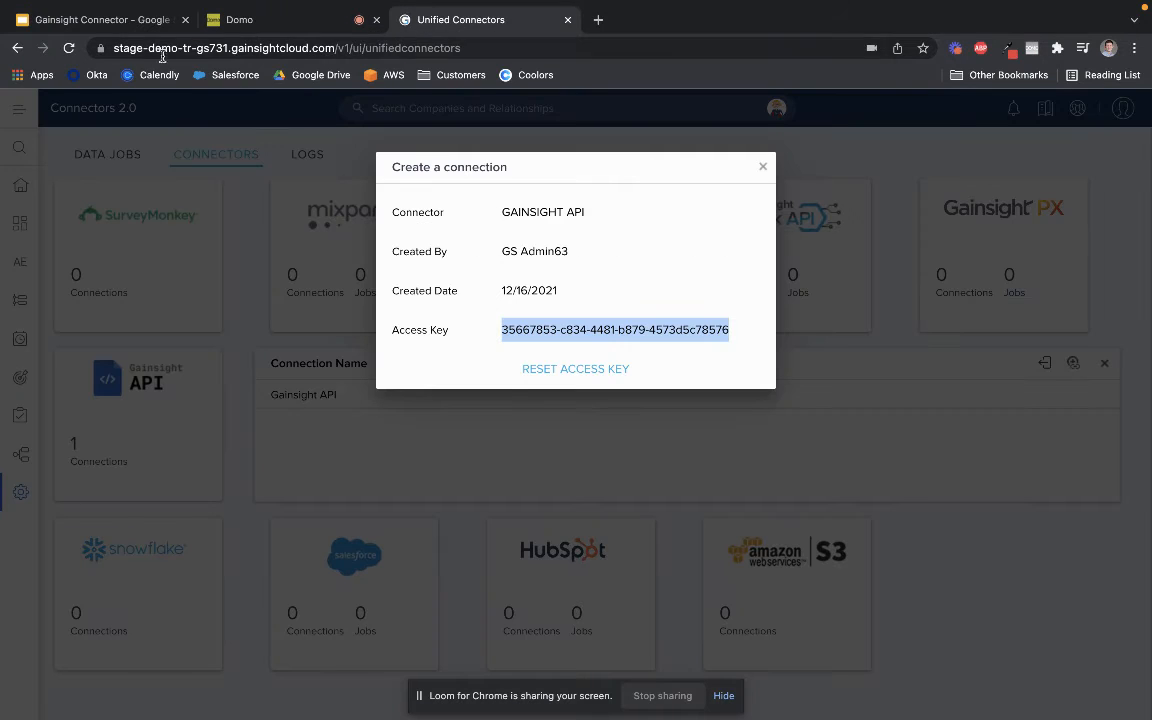
{"action": "left_click", "coordinate": [146, 48]}
{"action": "left_click", "coordinate": [119, 51]}
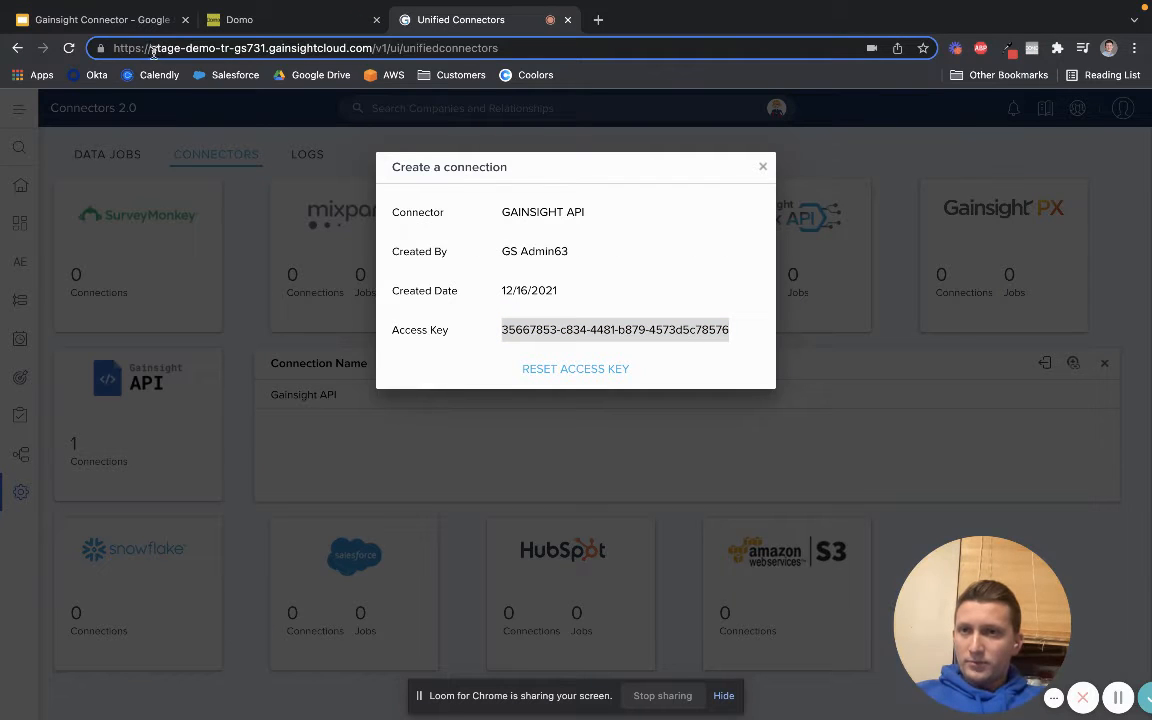
{"action": "left_click_drag", "start_coordinate": [150, 48], "coordinate": [271, 52]}
{"action": "key", "text": "ctrl+c"}
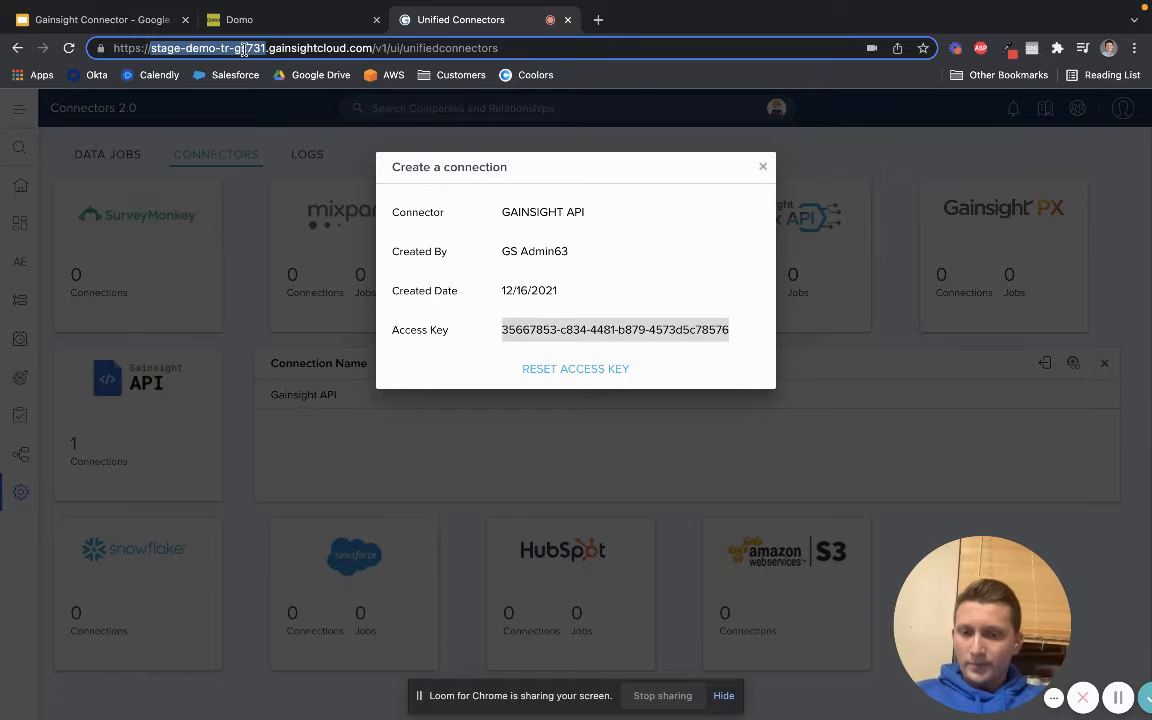
{"action": "left_click", "coordinate": [252, 24]}
{"action": "left_click", "coordinate": [149, 468]}
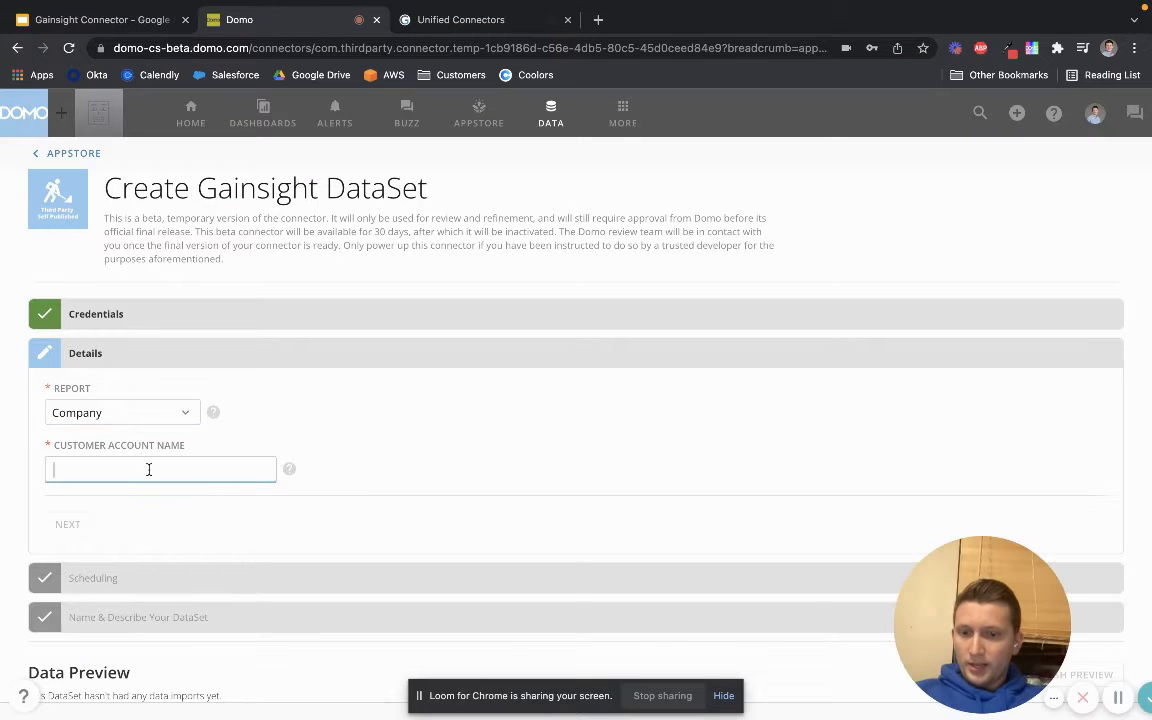
{"action": "key", "text": "ctrl+v"}
{"action": "left_click", "coordinate": [60, 530]}
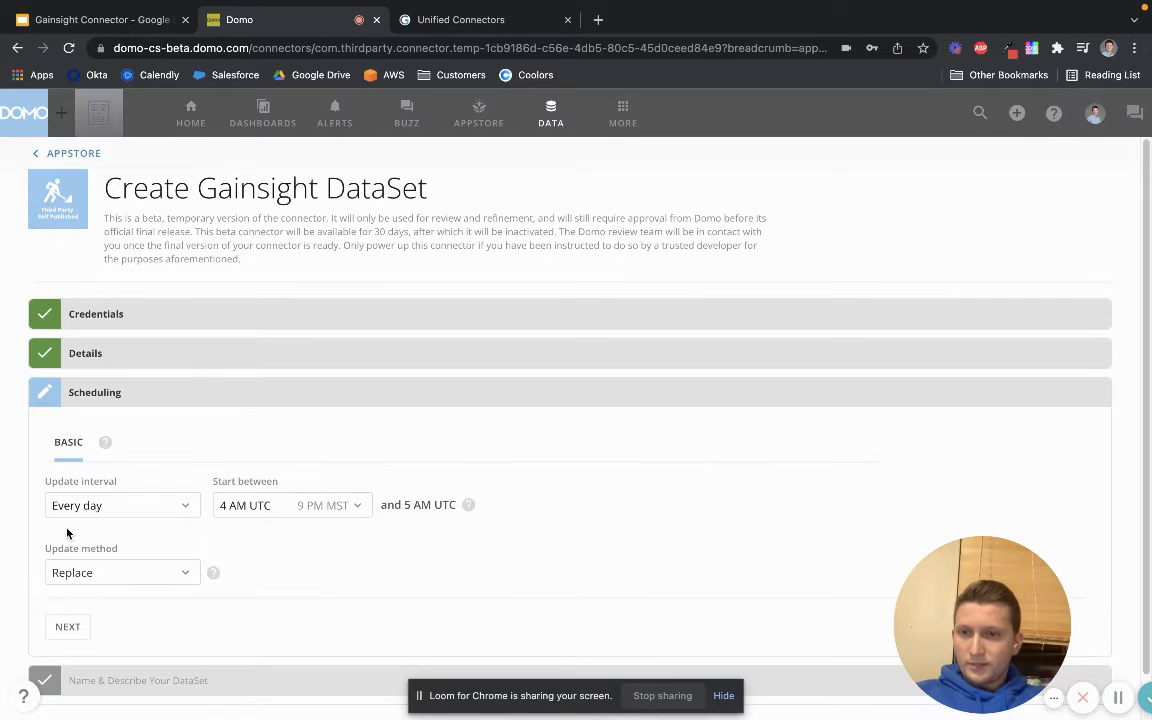
Schedule the dataset to update every day, starting from 6 AM UTC, and continue to the naming section
{"action": "scroll", "coordinate": [290, 537], "scroll_direction": "down", "scroll_amount": 1}
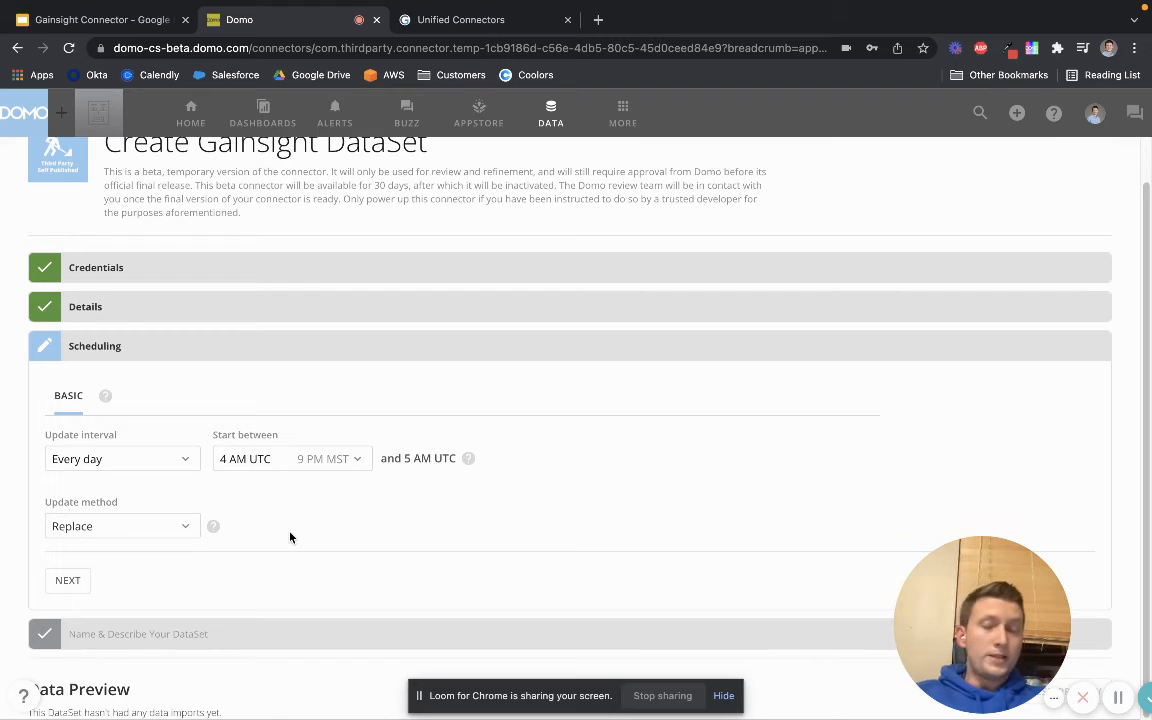
{"action": "left_click", "coordinate": [147, 463]}
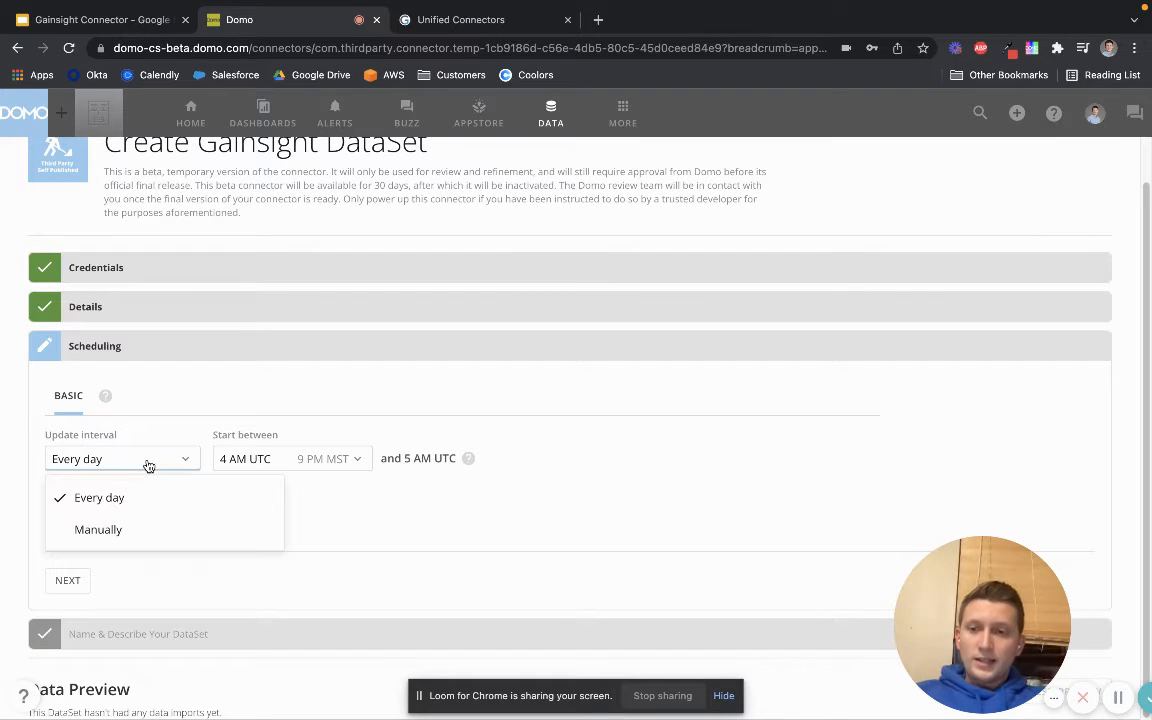
{"action": "left_click", "coordinate": [134, 494]}
{"action": "left_click", "coordinate": [288, 464]}
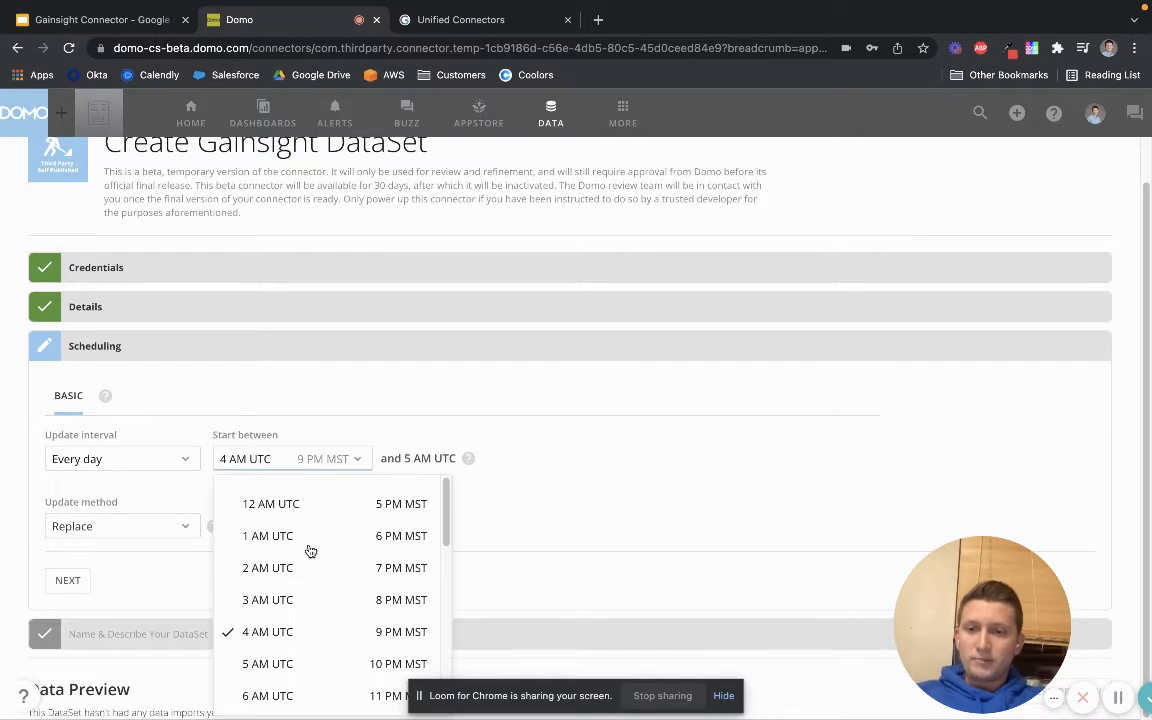
{"action": "scroll", "coordinate": [300, 560], "scroll_direction": "down", "scroll_amount": 3}
{"action": "left_click", "coordinate": [286, 612]}
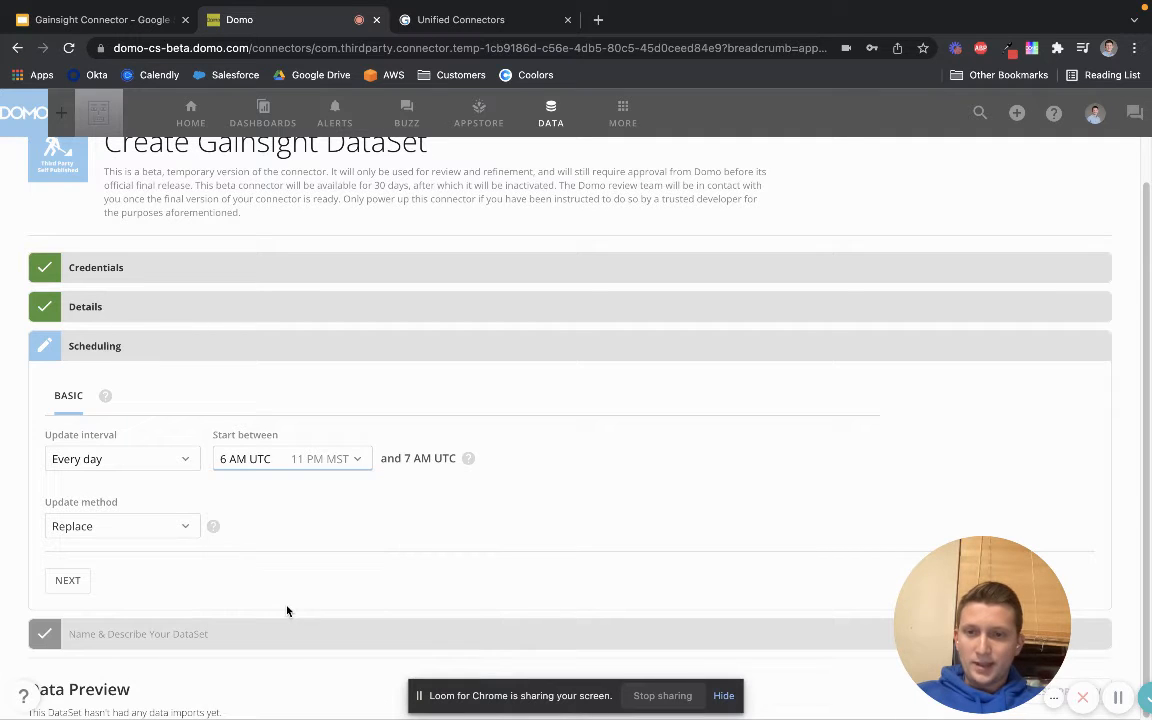
{"action": "left_click", "coordinate": [70, 580]}
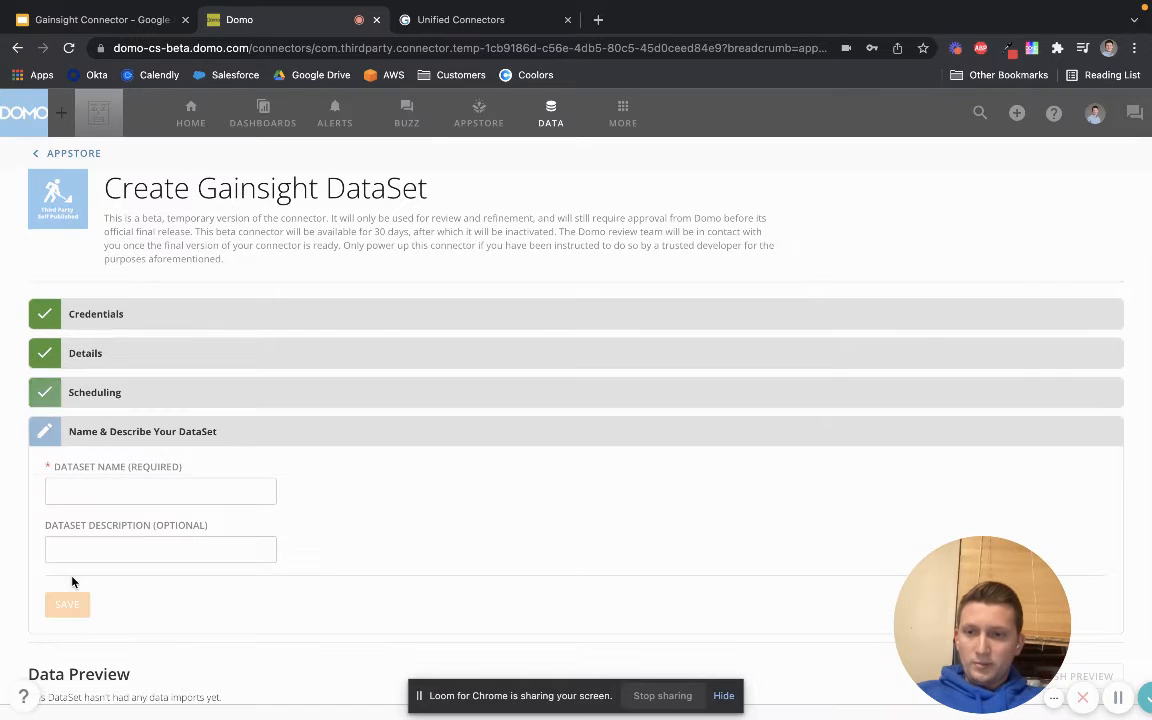
Name the dataset GS Companies and save it
{"action": "left_click", "coordinate": [172, 488]}
{"action": "type", "text": "GS Co"}
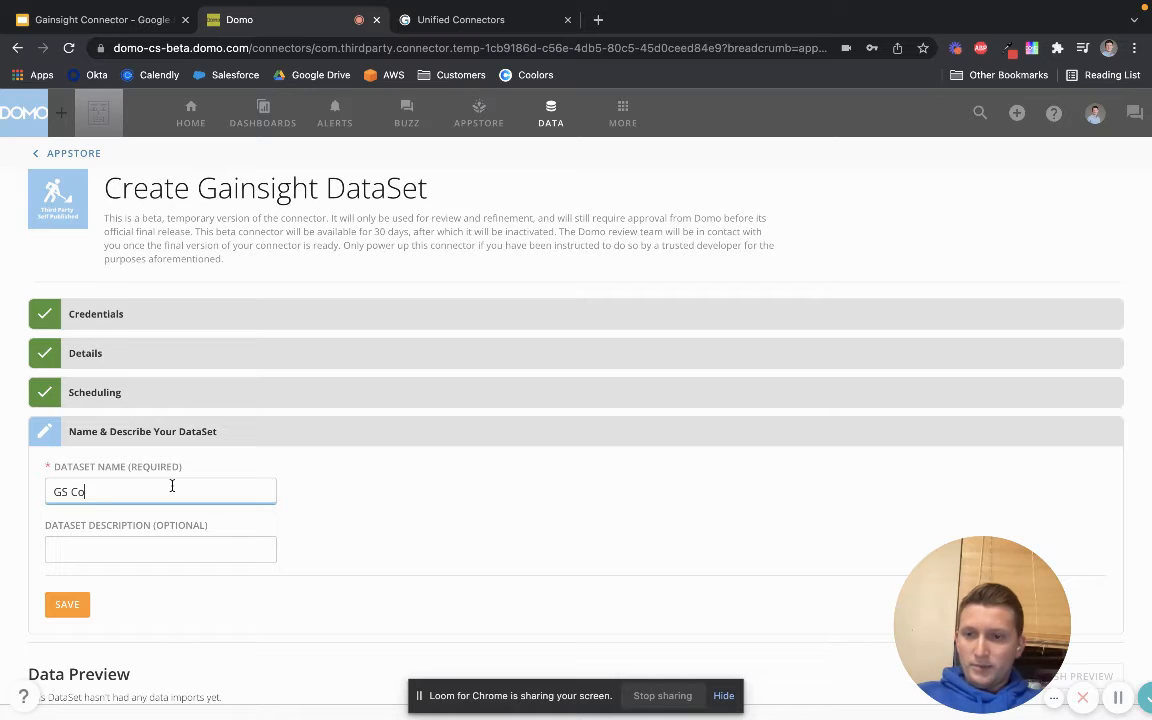
{"action": "type", "text": "mpanies"}
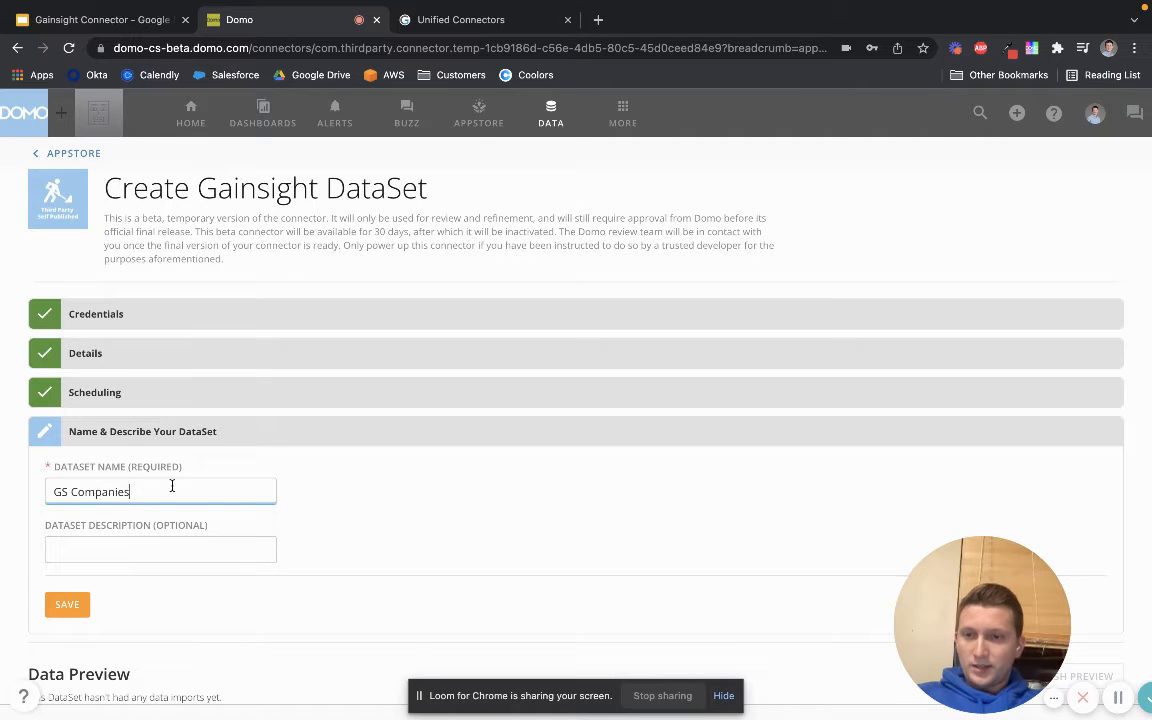
{"action": "left_click", "coordinate": [67, 605]}
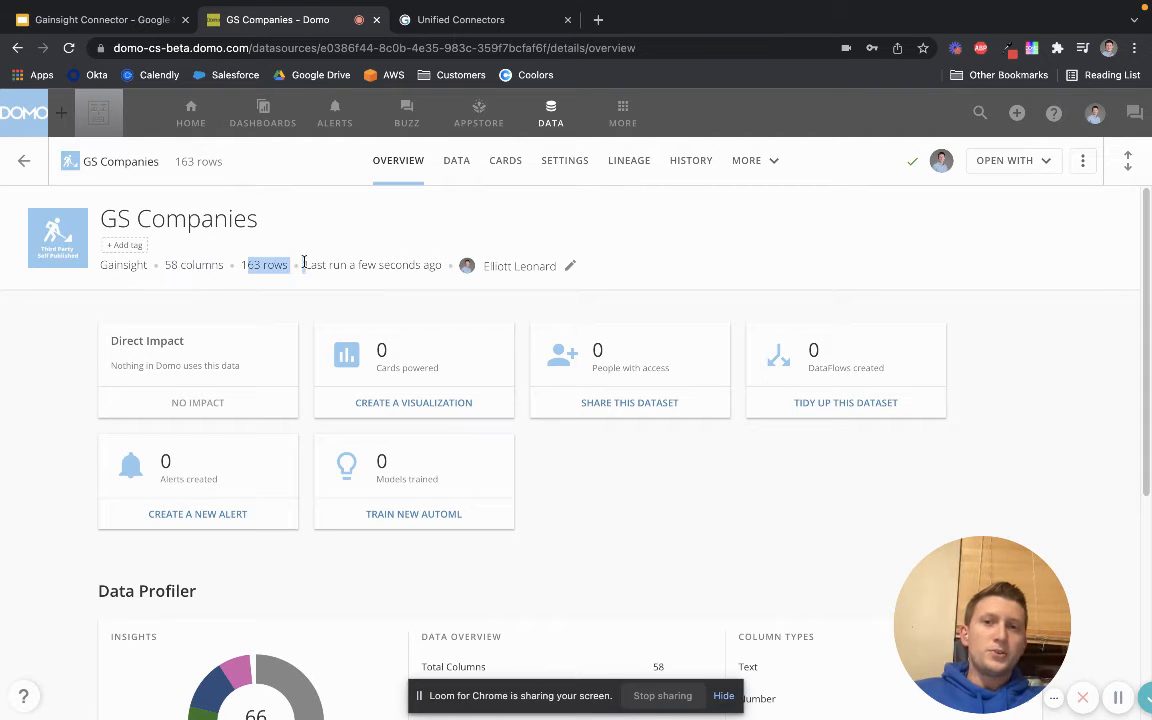
View the GS Companies data table, search its columns for "name" and clear the search
{"action": "left_click", "coordinate": [457, 162]}
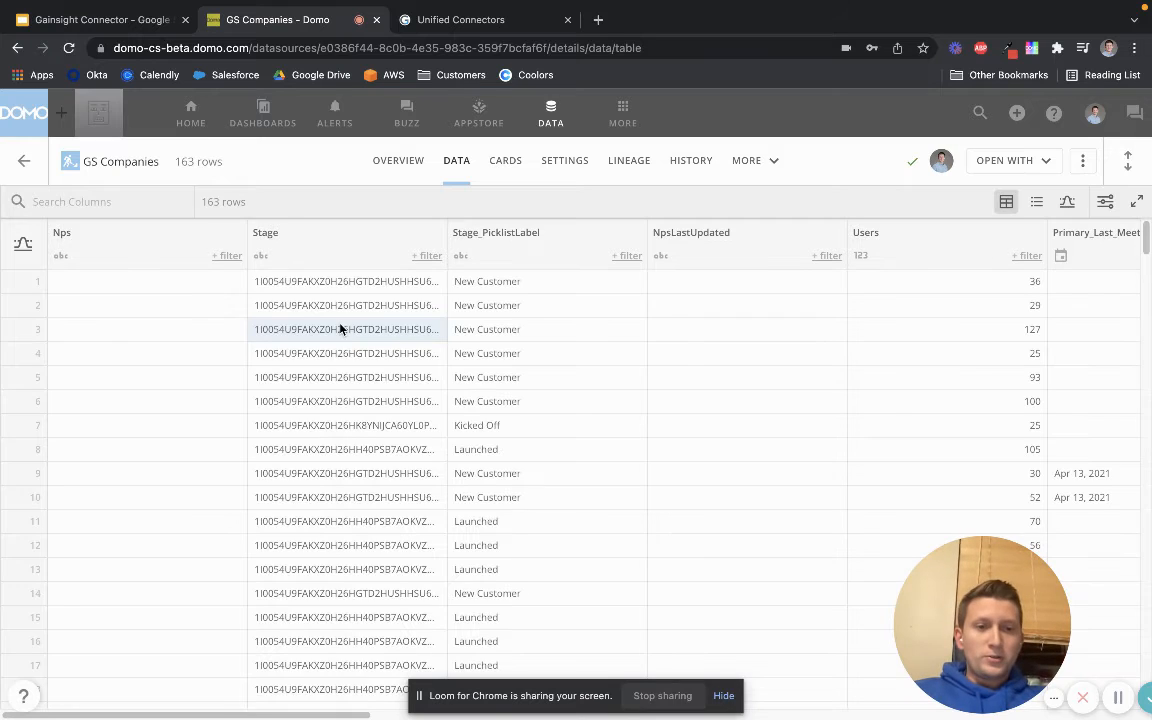
{"action": "left_click", "coordinate": [124, 202]}
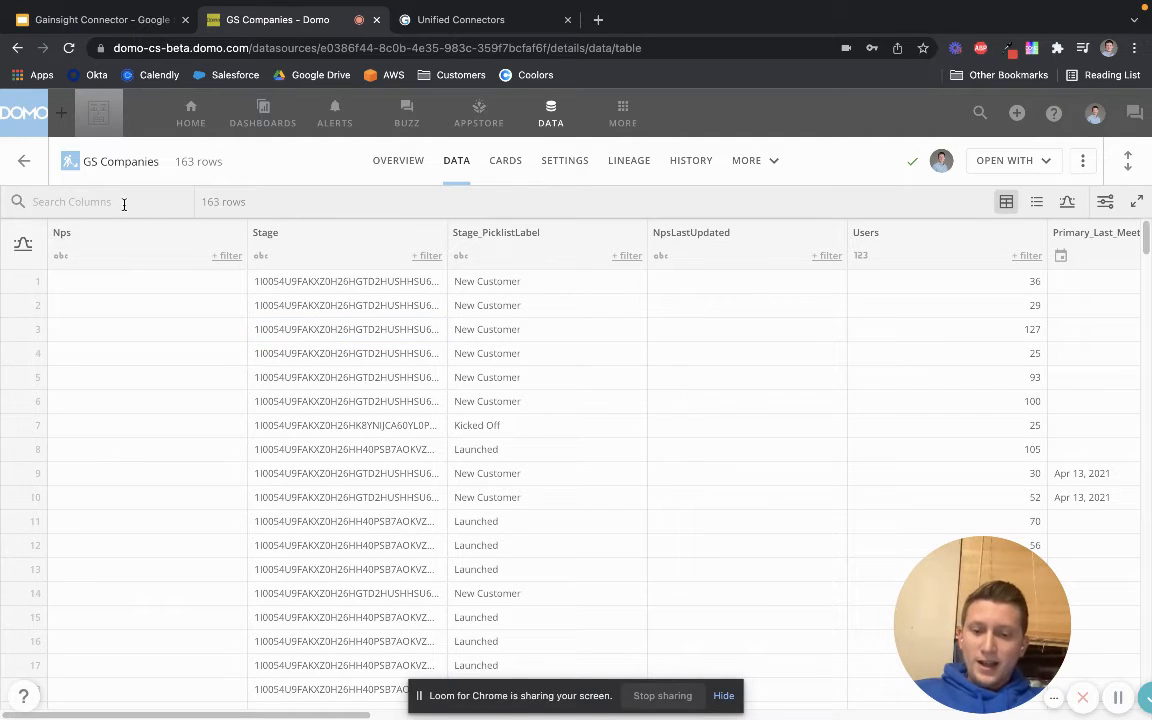
{"action": "type", "text": "name"}
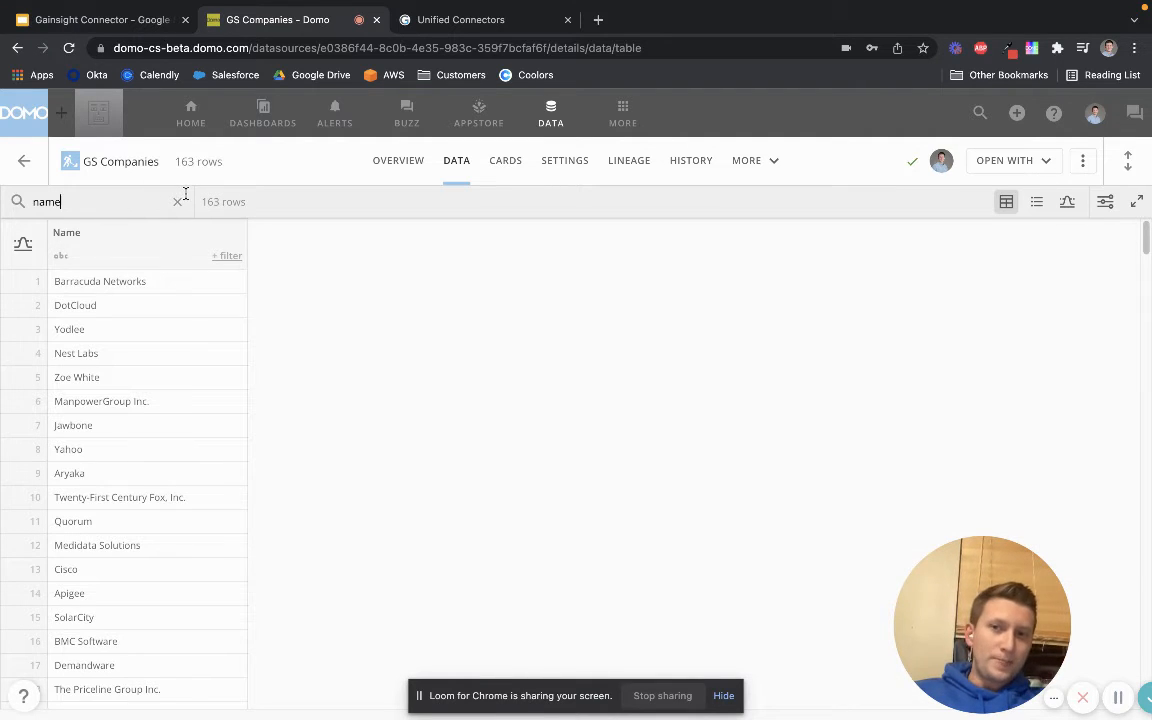
{"action": "left_click", "coordinate": [178, 201]}
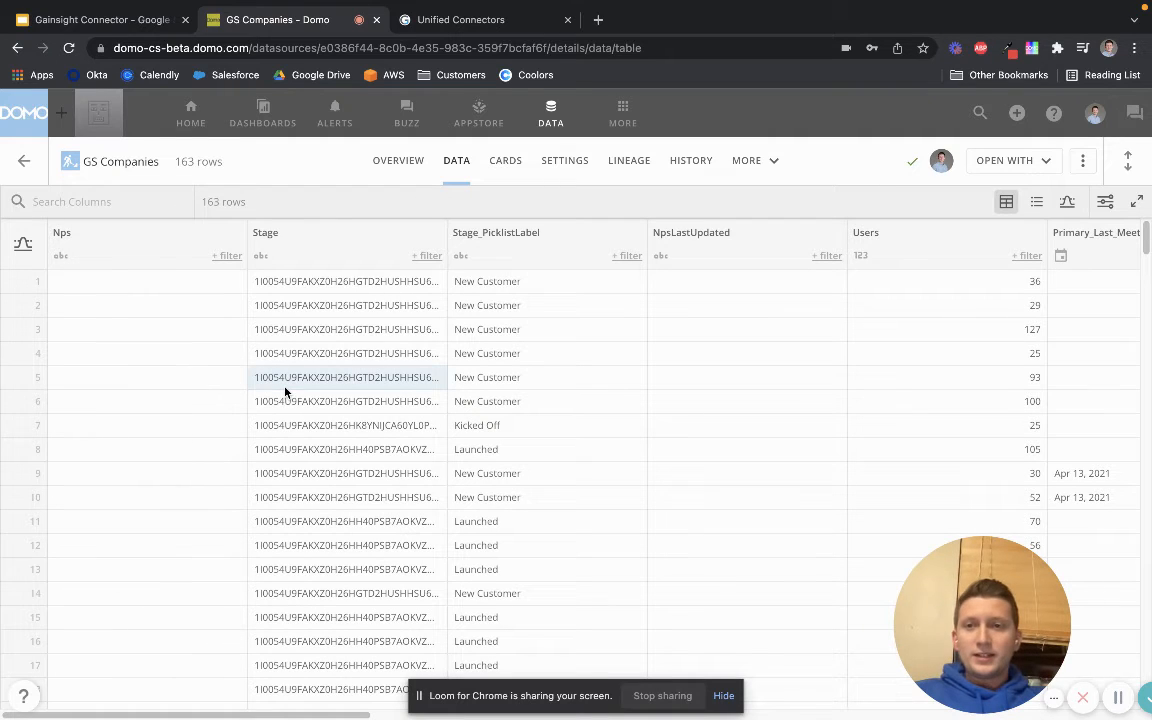
Look through the columns of the GS Companies data table, from Nps across to Industry and ScorecardId
{"action": "scroll", "coordinate": [367, 385], "scroll_direction": "right", "scroll_amount": 15}
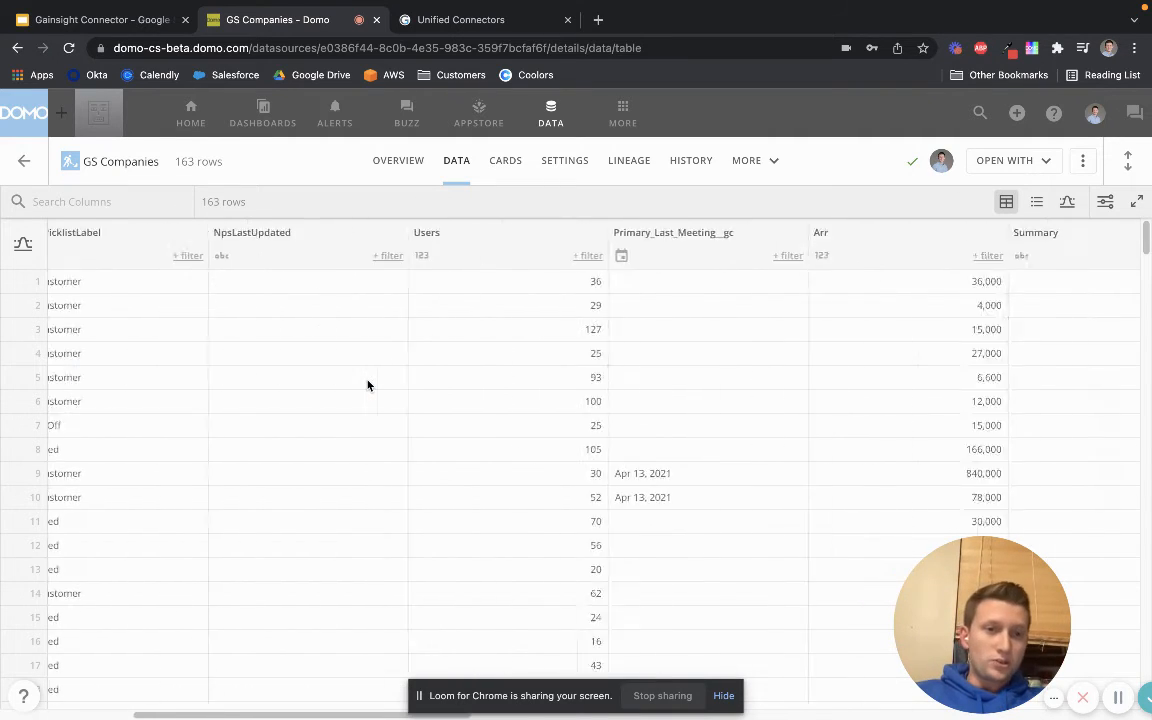
{"action": "scroll", "coordinate": [367, 385], "scroll_direction": "right", "scroll_amount": 15}
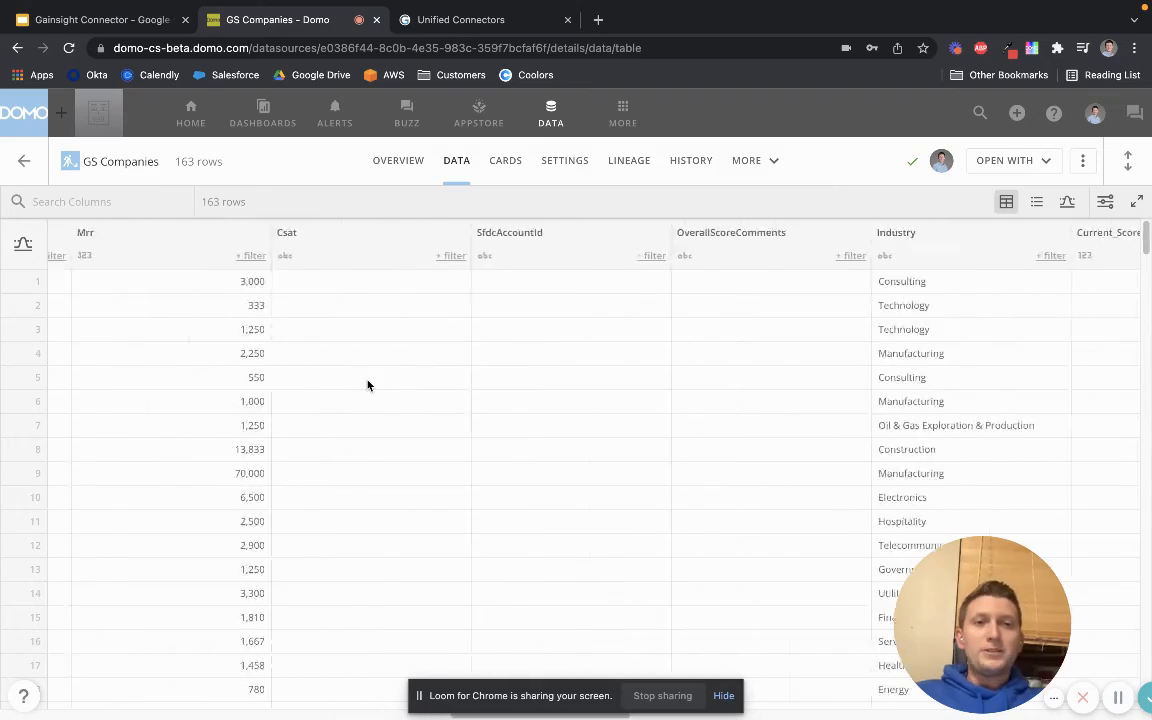
{"action": "scroll", "coordinate": [367, 385], "scroll_direction": "left", "scroll_amount": 20}
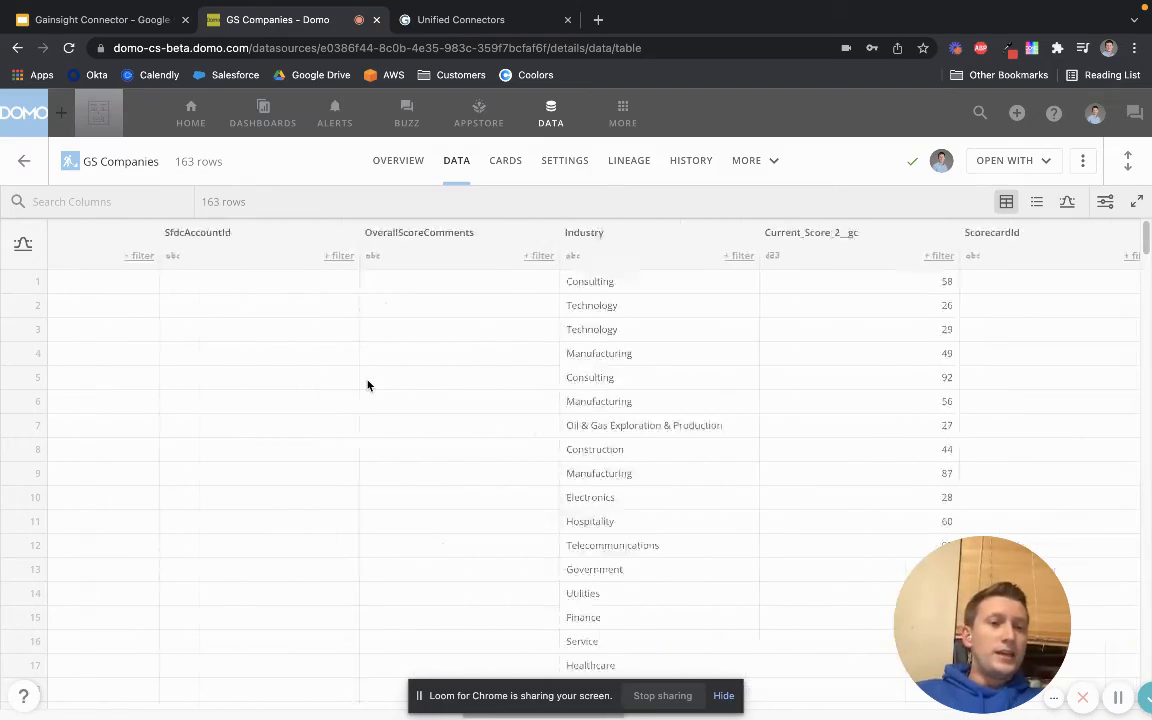
{"action": "scroll", "coordinate": [367, 385], "scroll_direction": "left", "scroll_amount": 10}
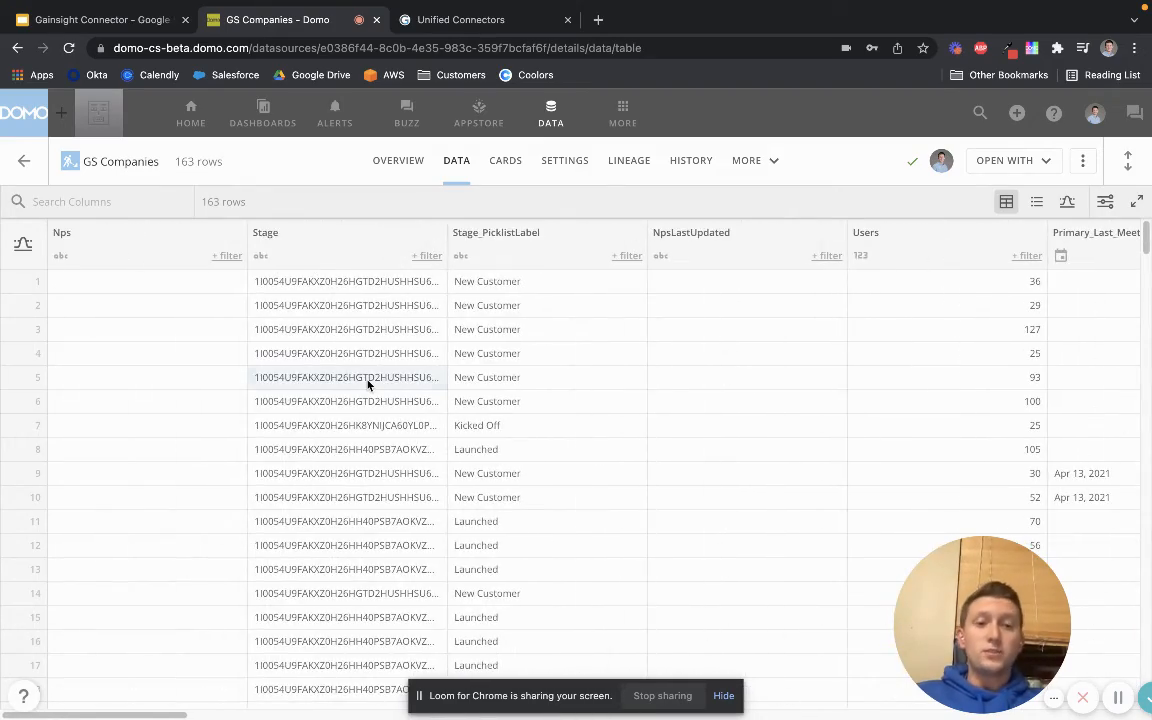
{"action": "scroll", "coordinate": [367, 385], "scroll_direction": "left", "scroll_amount": 5}
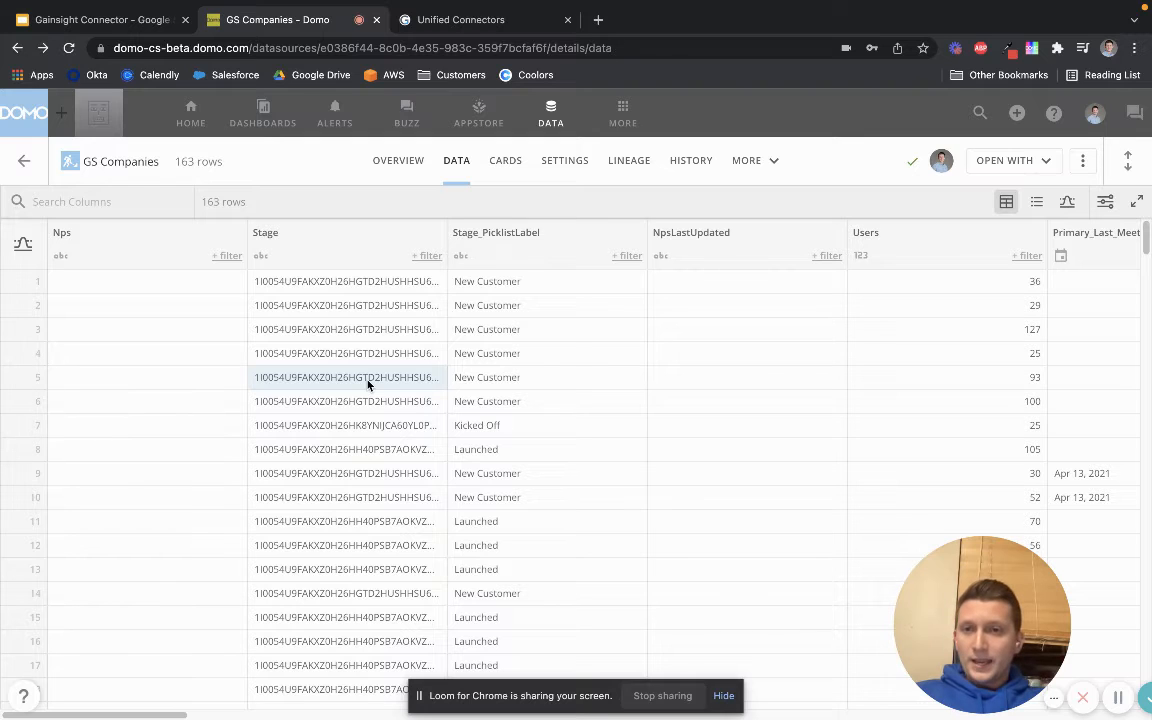
Change the report type in the GS Companies dataset's detail settings to Custom Object
{"action": "left_click", "coordinate": [562, 163]}
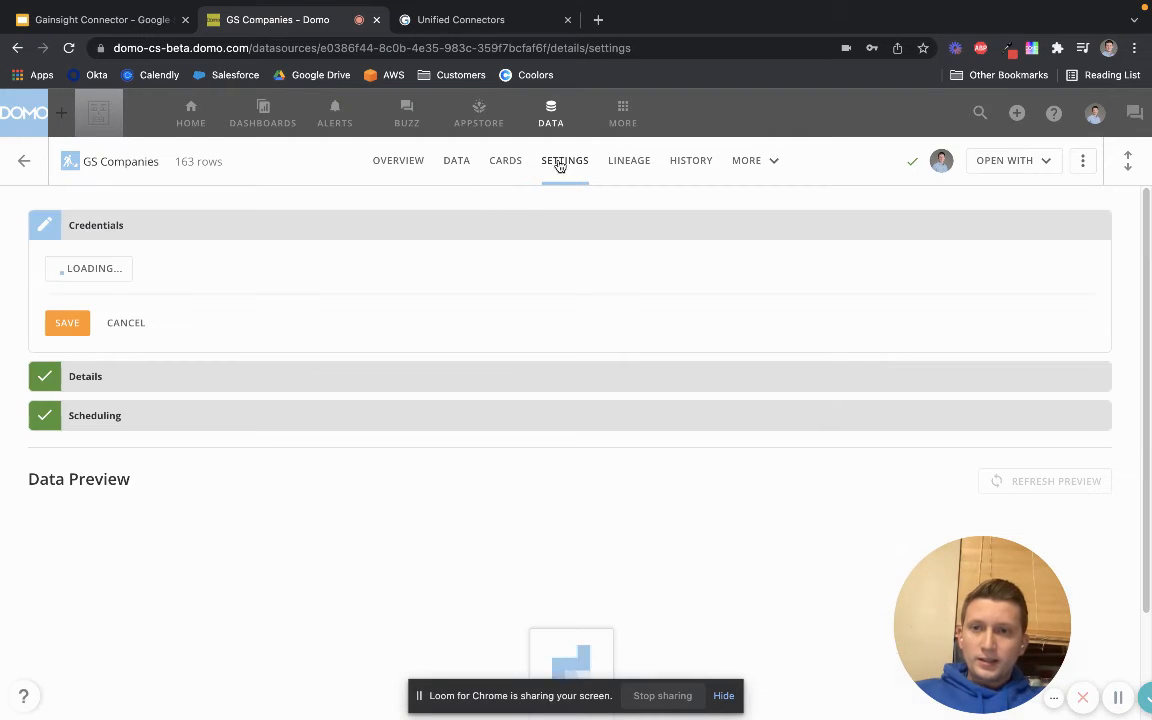
{"action": "left_click", "coordinate": [189, 388]}
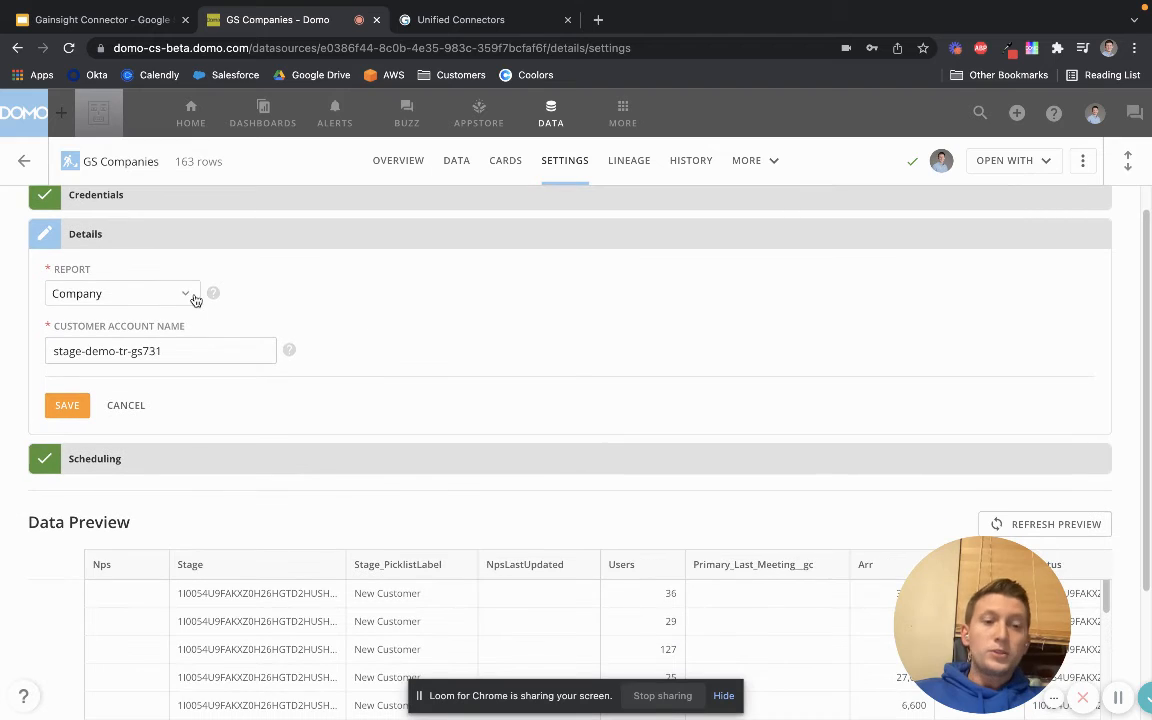
{"action": "left_click", "coordinate": [143, 274]}
{"action": "left_click", "coordinate": [157, 390]}
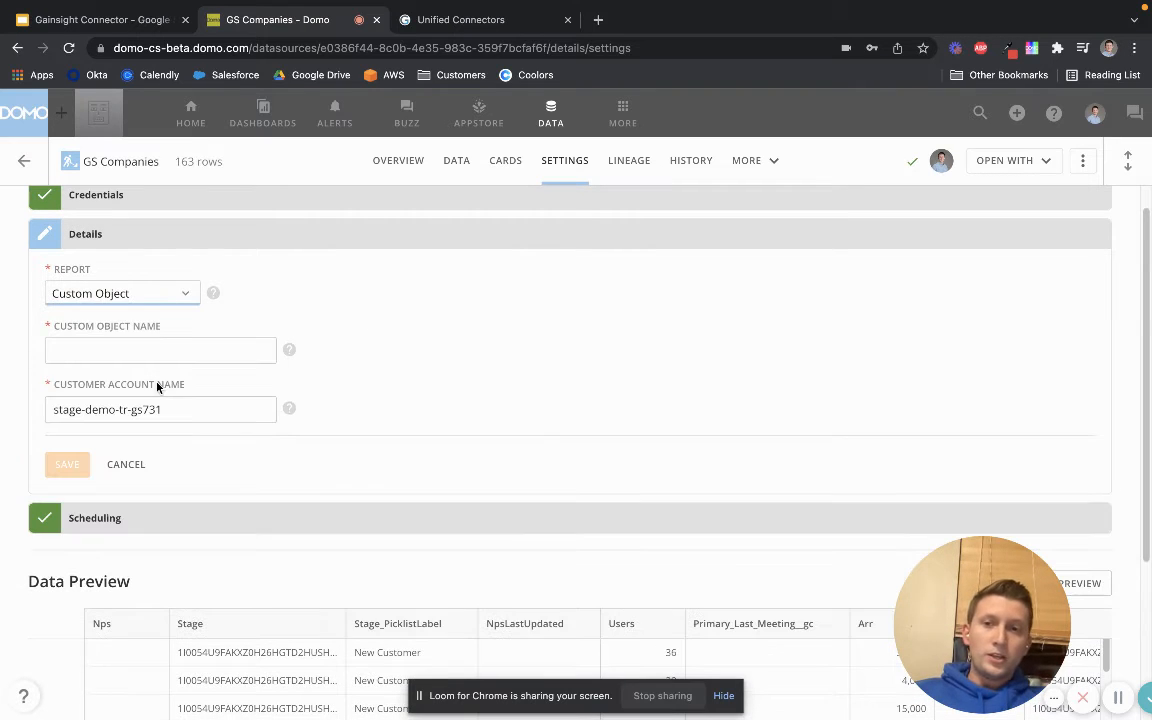
Set the custom object name to product__gc and save the dataset details
{"action": "left_click", "coordinate": [181, 345]}
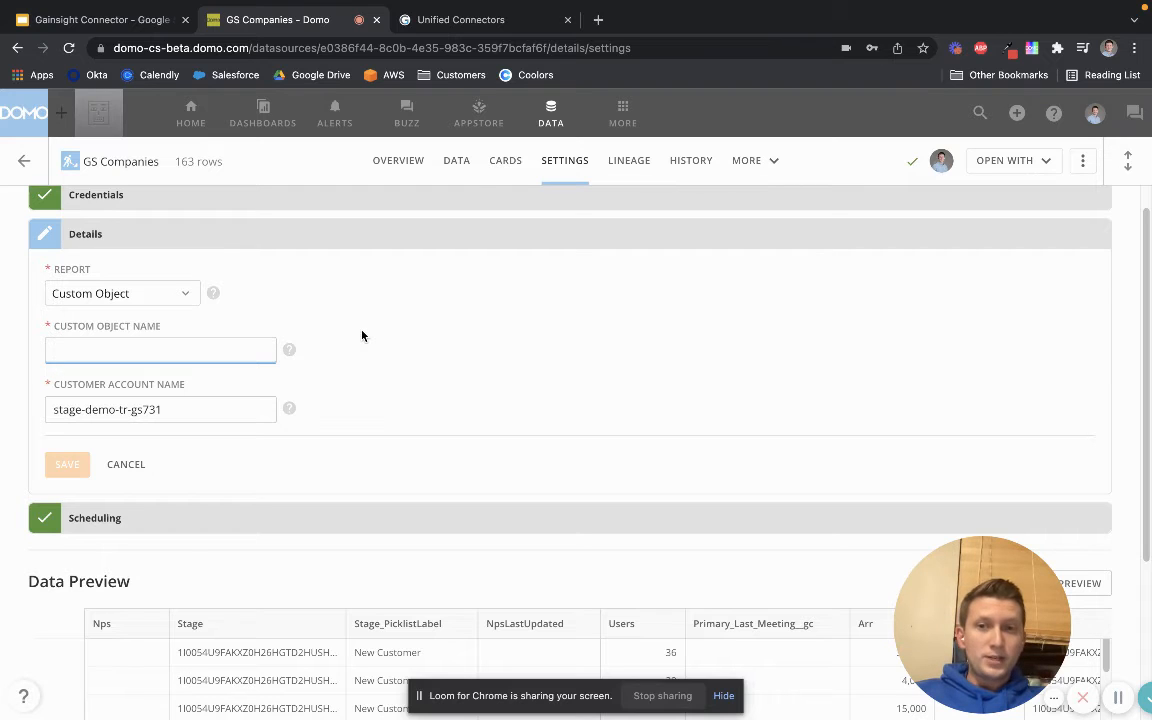
{"action": "type", "text": "pr"}
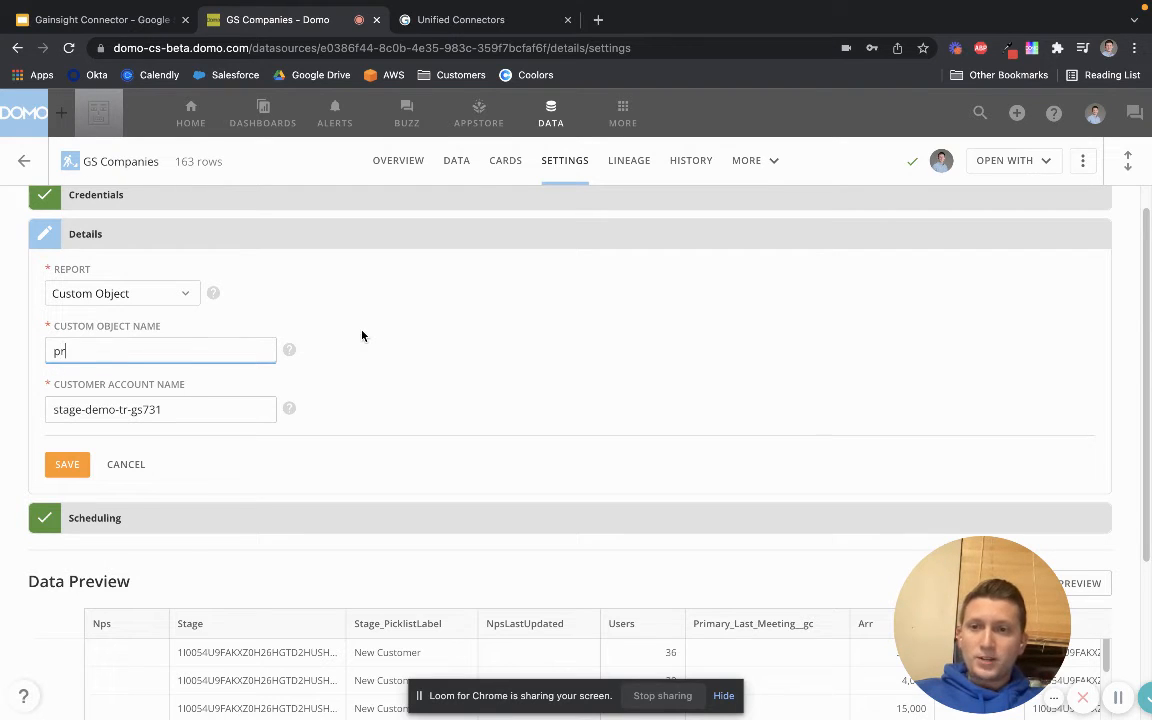
{"action": "type", "text": "oduct__"}
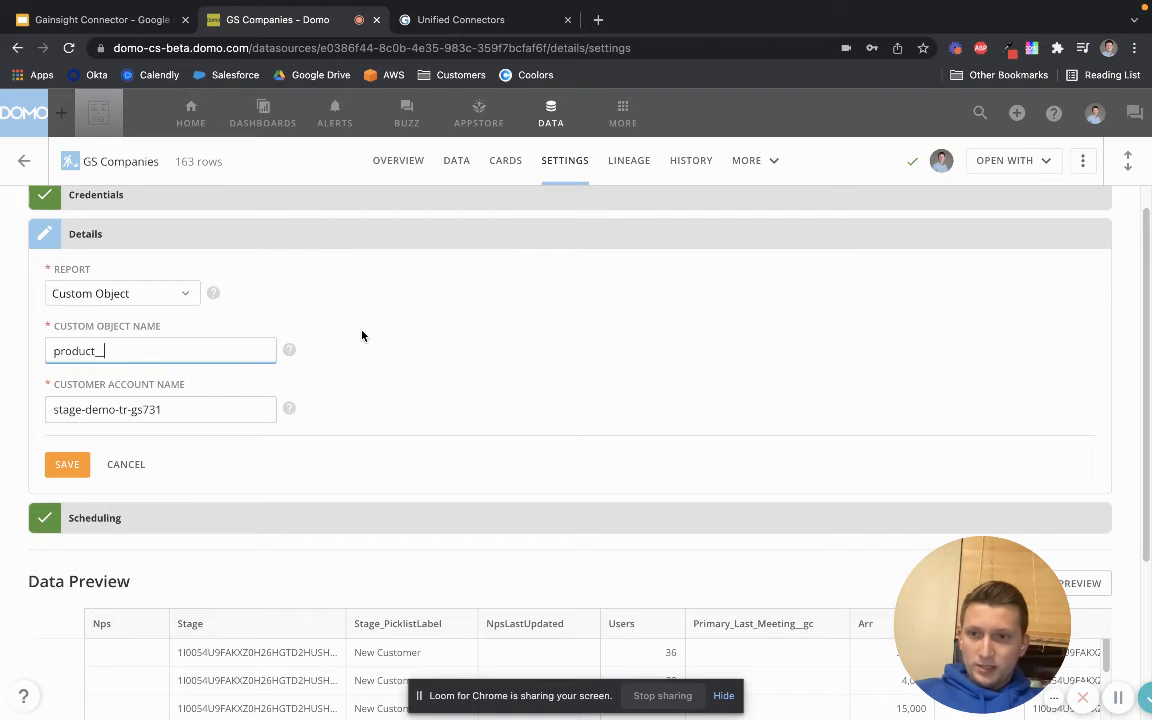
{"action": "type", "text": "gc"}
{"action": "left_click", "coordinate": [459, 391]}
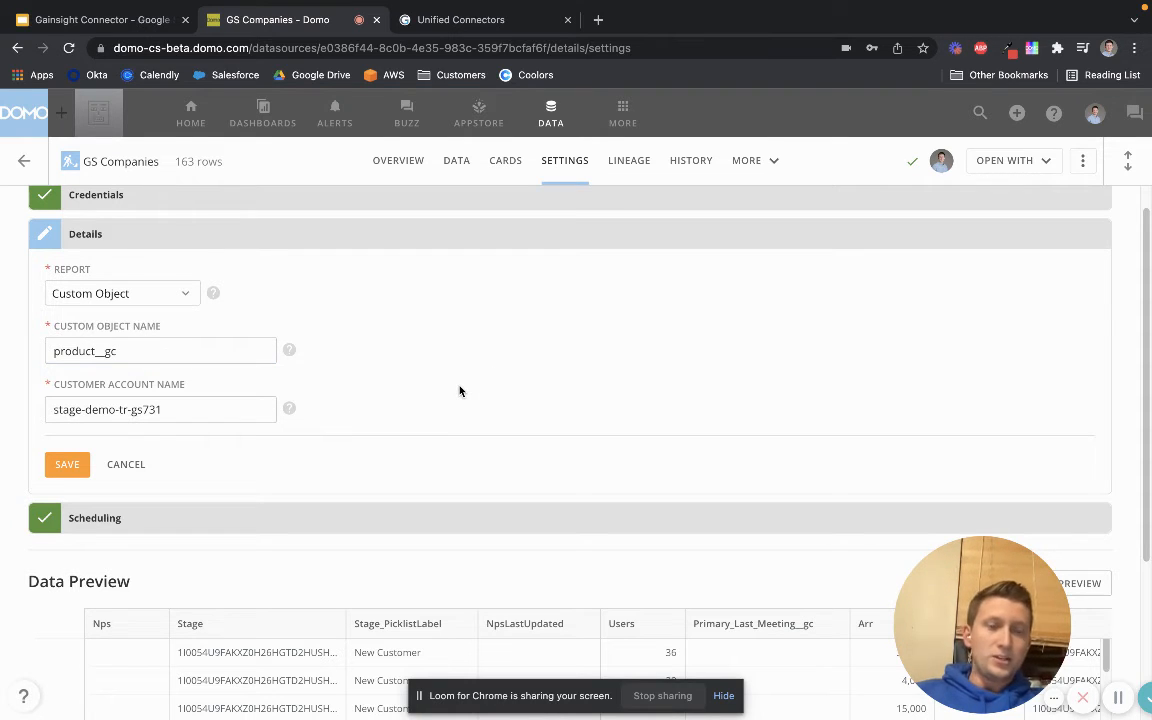
{"action": "left_click", "coordinate": [66, 466]}
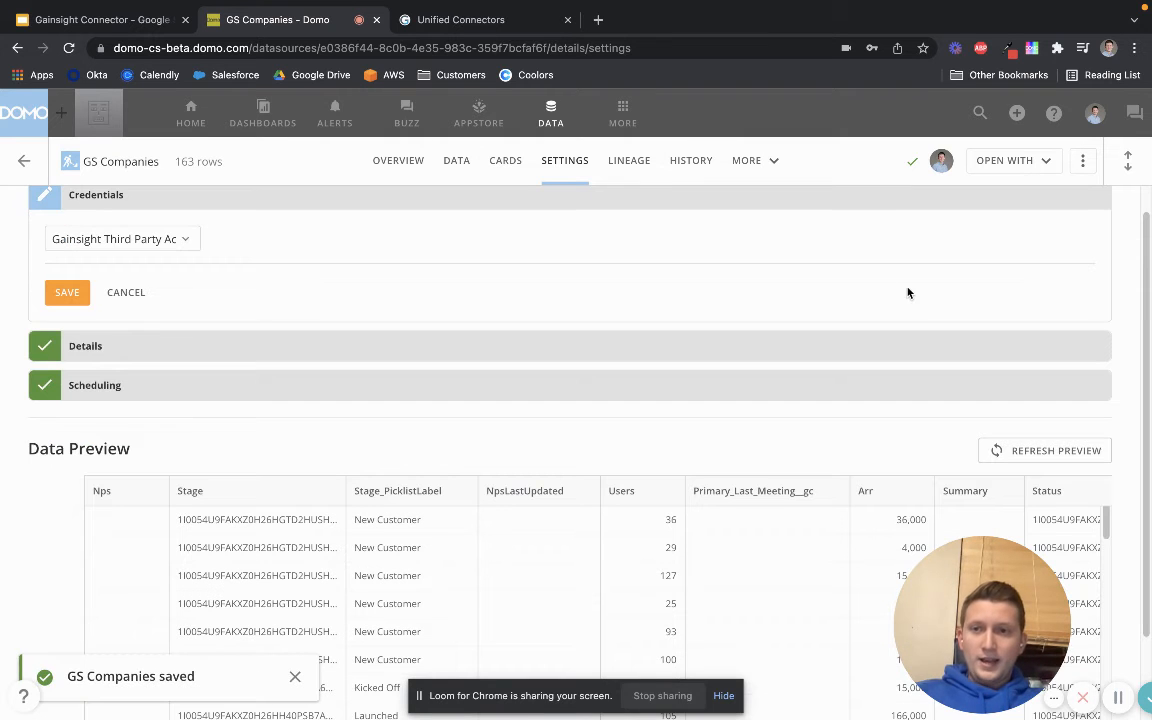
Run the GS Companies dataset update immediately
{"action": "left_click", "coordinate": [1083, 160]}
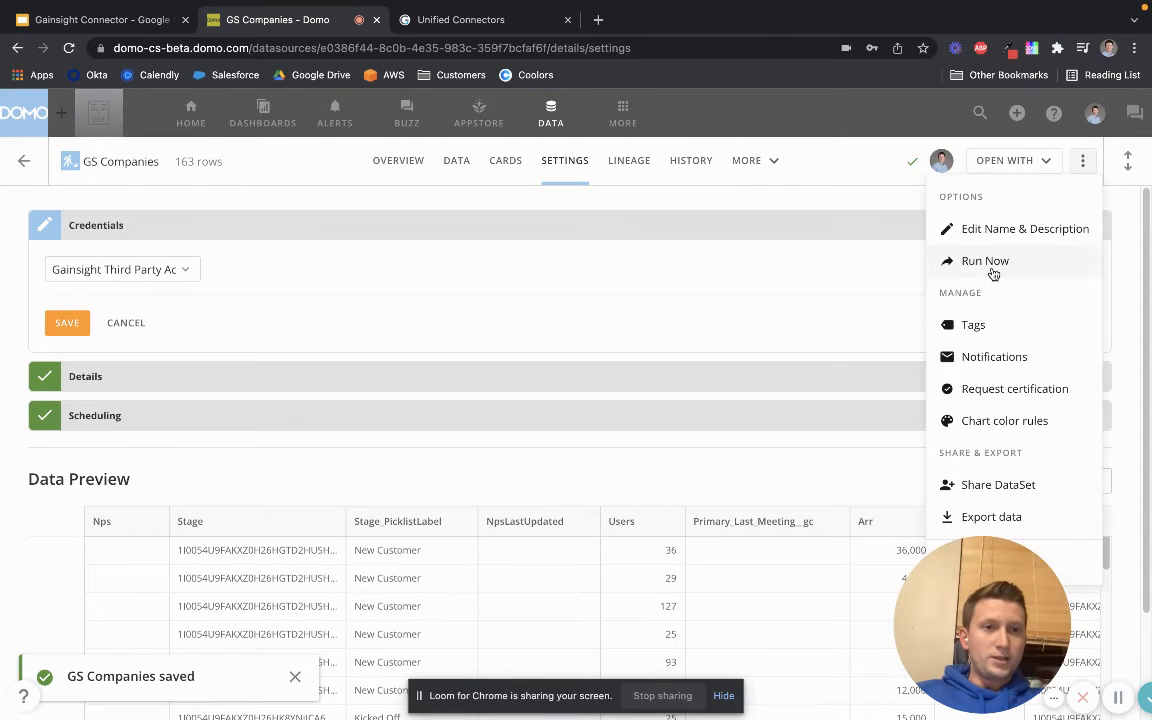
{"action": "left_click", "coordinate": [920, 264]}
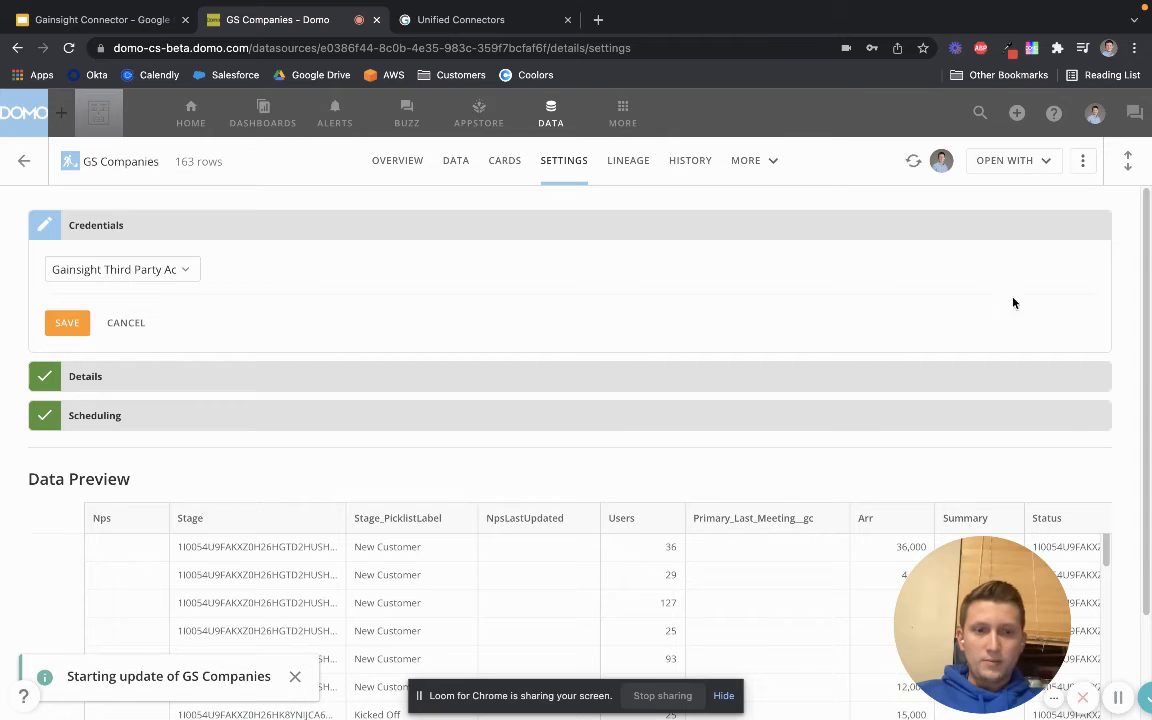
{"action": "left_click", "coordinate": [1119, 698]}
{"action": "left_click", "coordinate": [1122, 701]}
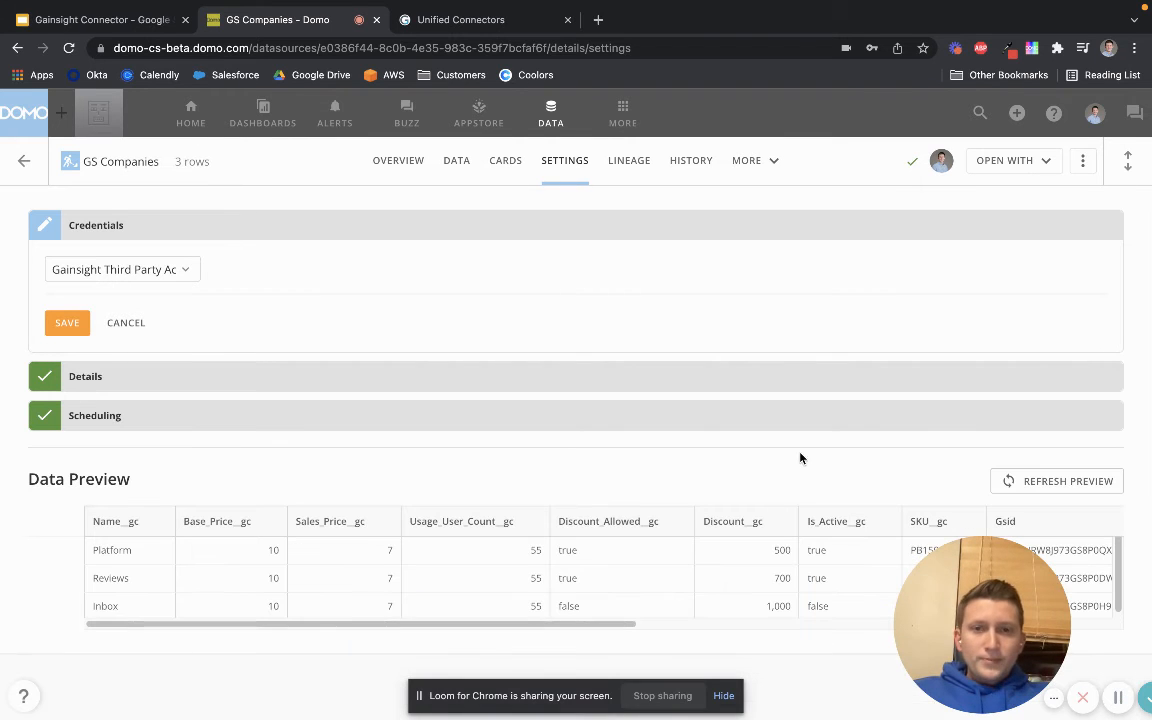
Check the updated dataset's overview and look through all columns of its data table
{"action": "left_click", "coordinate": [417, 167]}
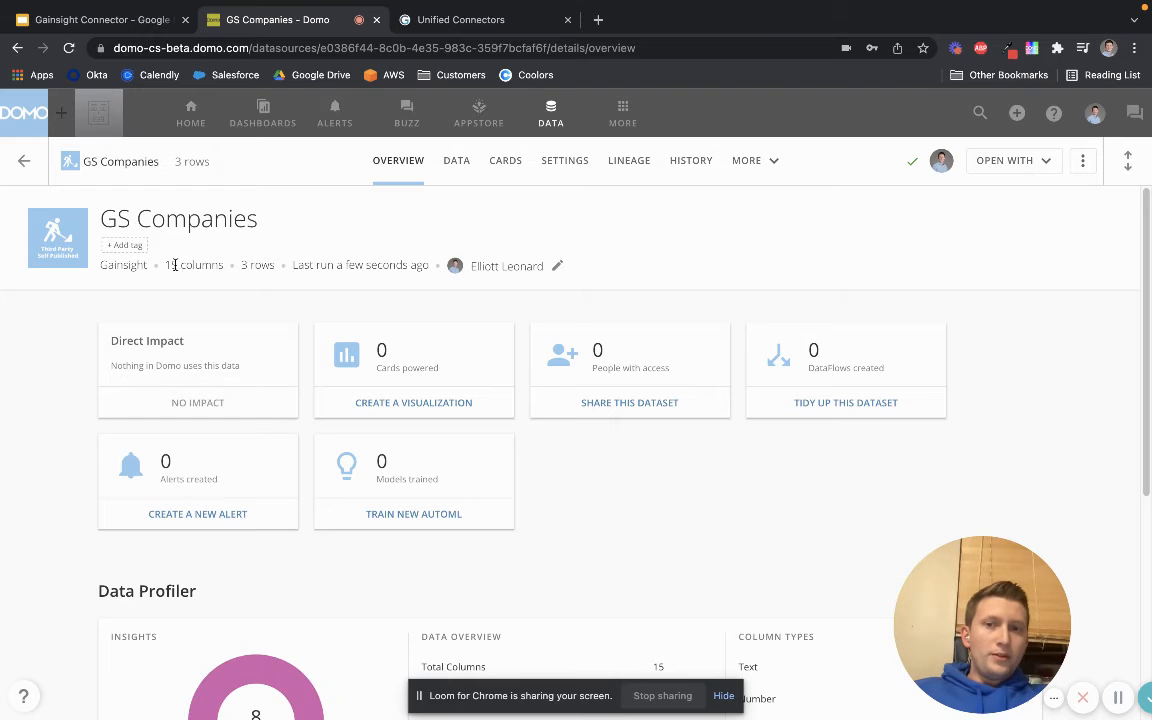
{"action": "left_click", "coordinate": [461, 167]}
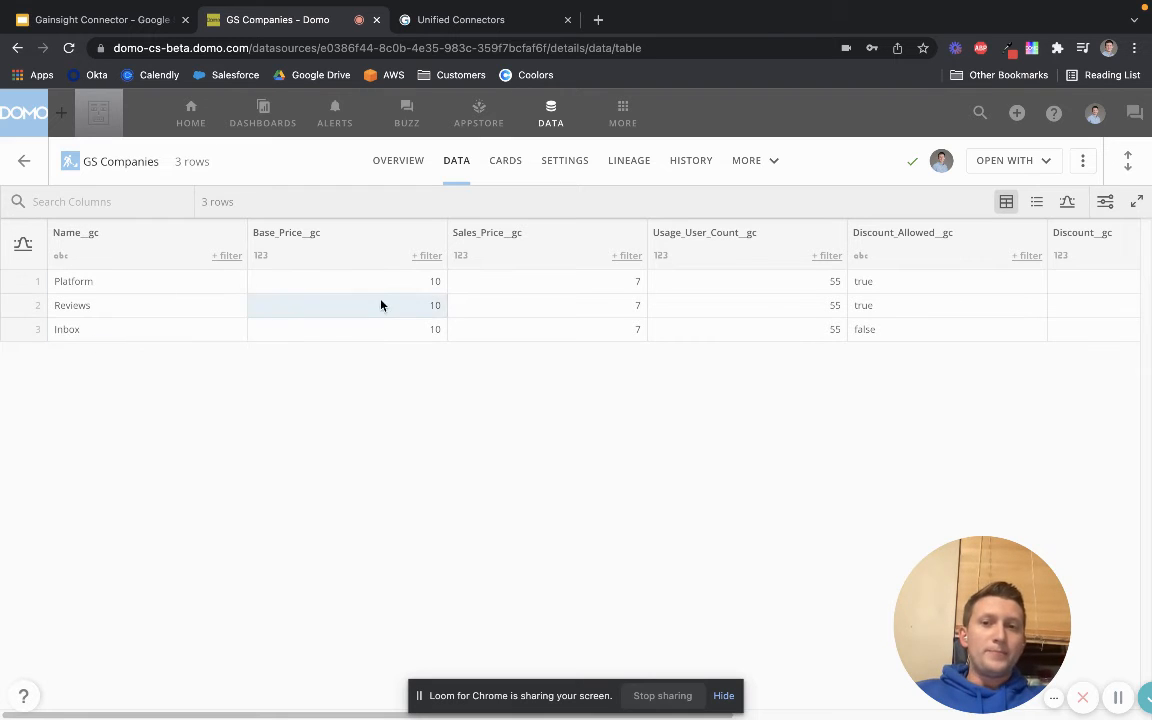
{"action": "scroll", "coordinate": [384, 320], "scroll_direction": "right", "scroll_amount": 2}
{"action": "scroll", "coordinate": [387, 343], "scroll_direction": "right", "scroll_amount": 10}
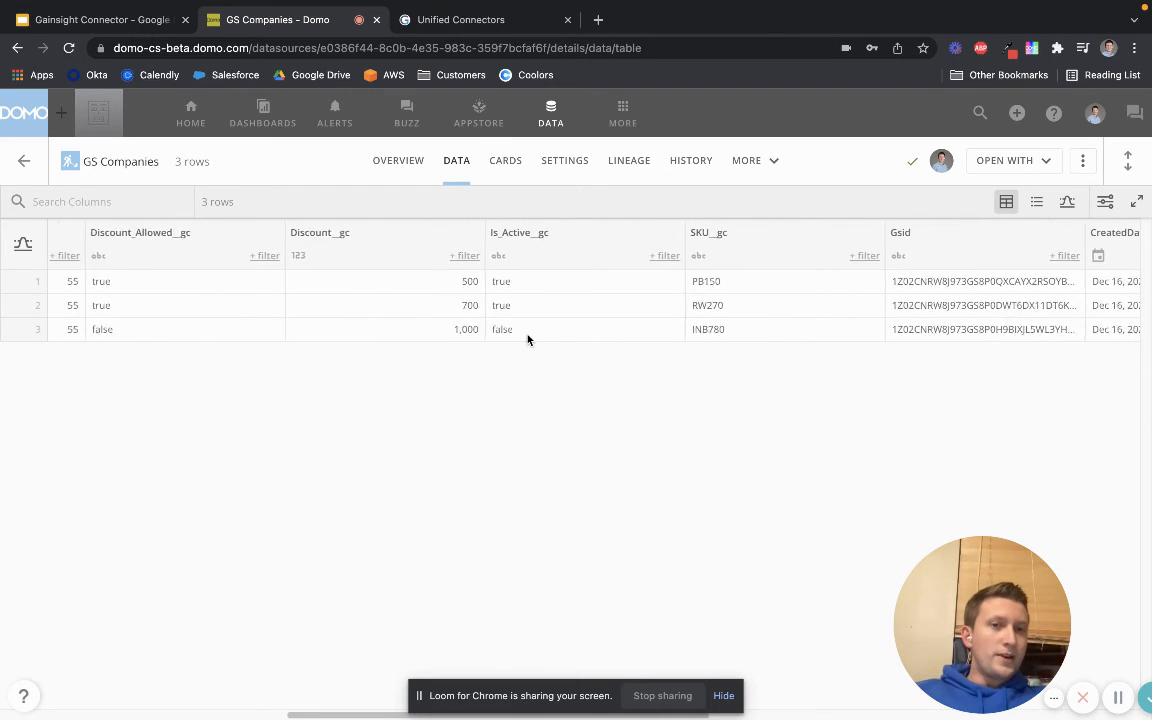
{"action": "scroll", "coordinate": [528, 340], "scroll_direction": "right", "scroll_amount": 10}
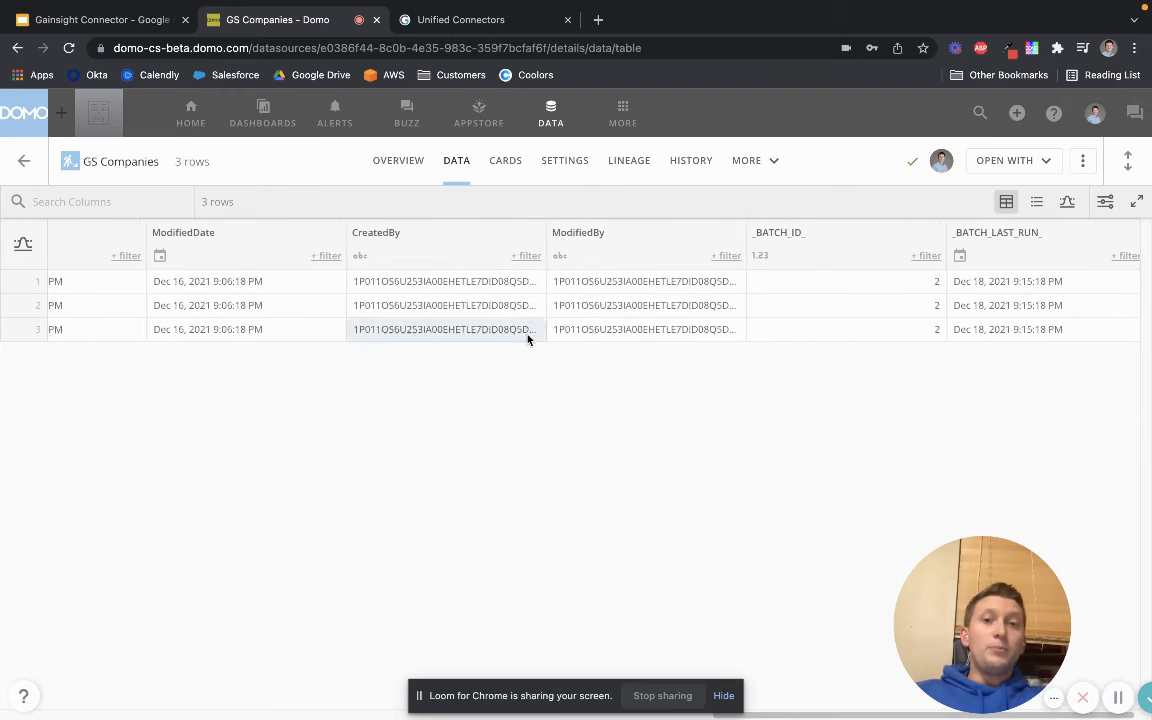
{"action": "scroll", "coordinate": [528, 340], "scroll_direction": "left", "scroll_amount": 15}
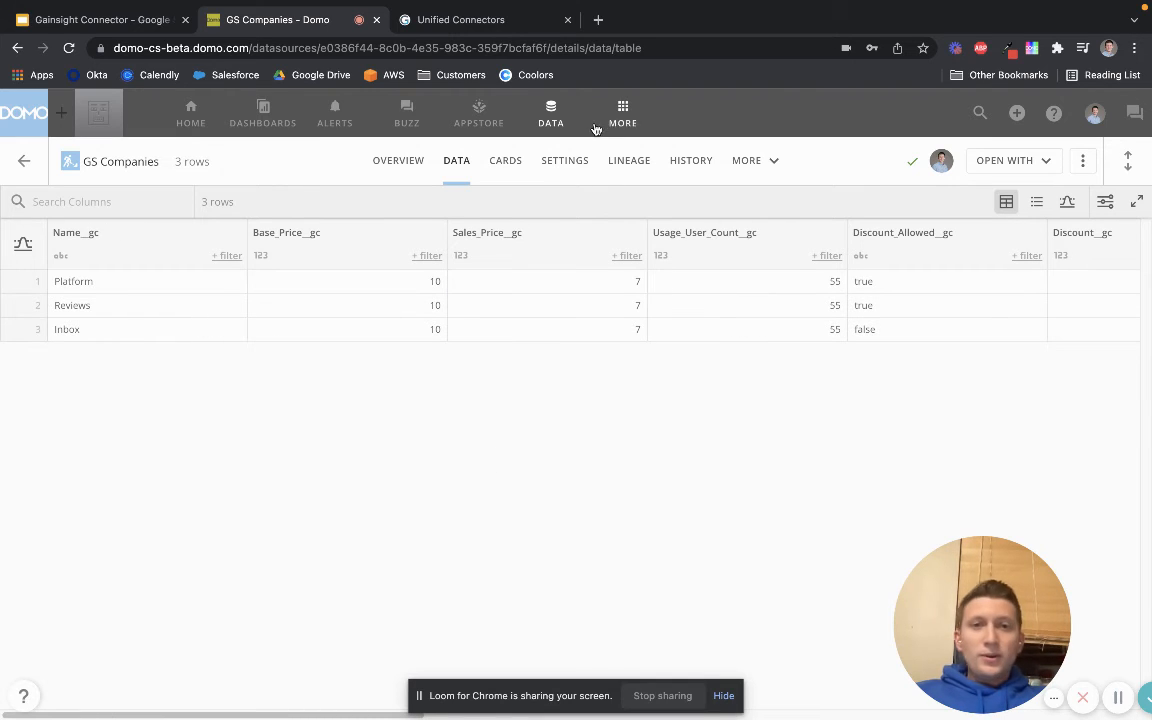
Review the report types available in the dataset's detail settings, keeping Custom Object selected
{"action": "left_click", "coordinate": [562, 164]}
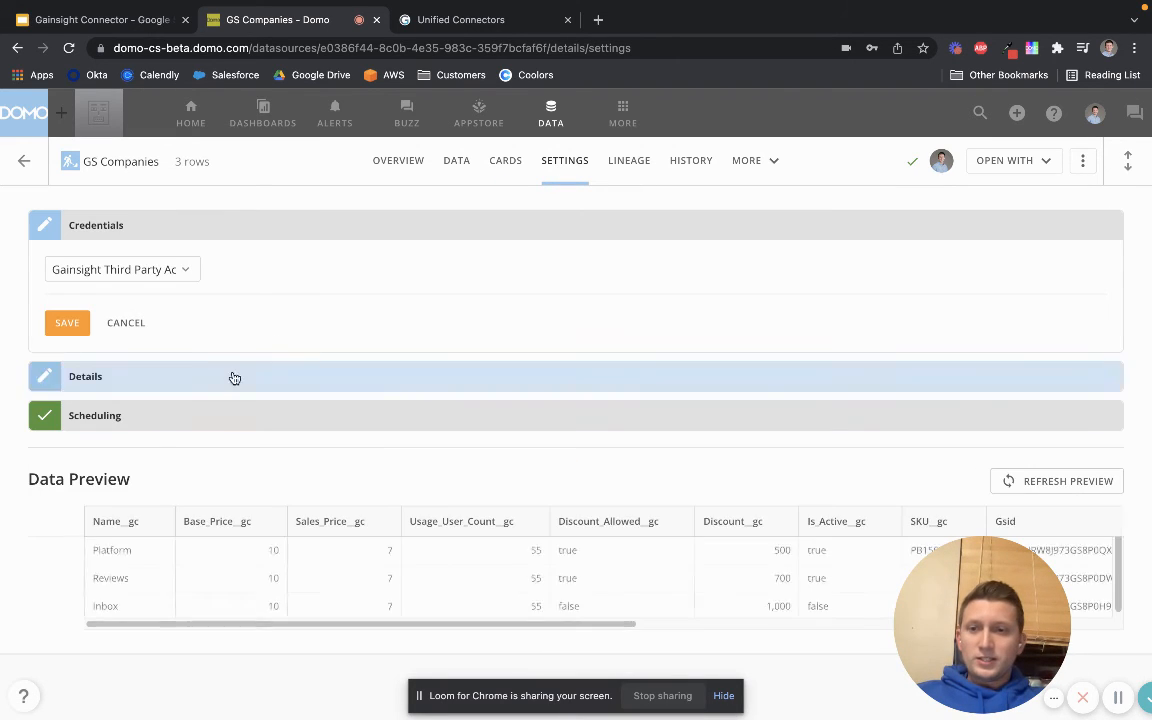
{"action": "left_click", "coordinate": [231, 377]}
{"action": "left_click", "coordinate": [180, 333]}
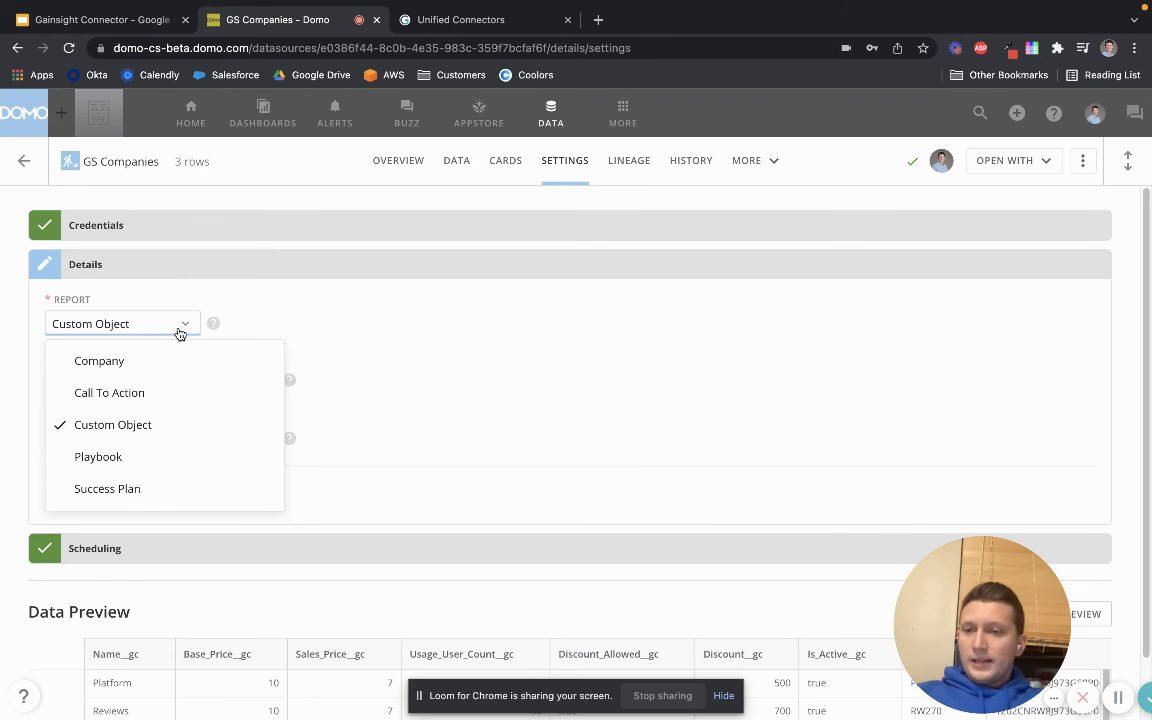
{"action": "left_click", "coordinate": [644, 370]}
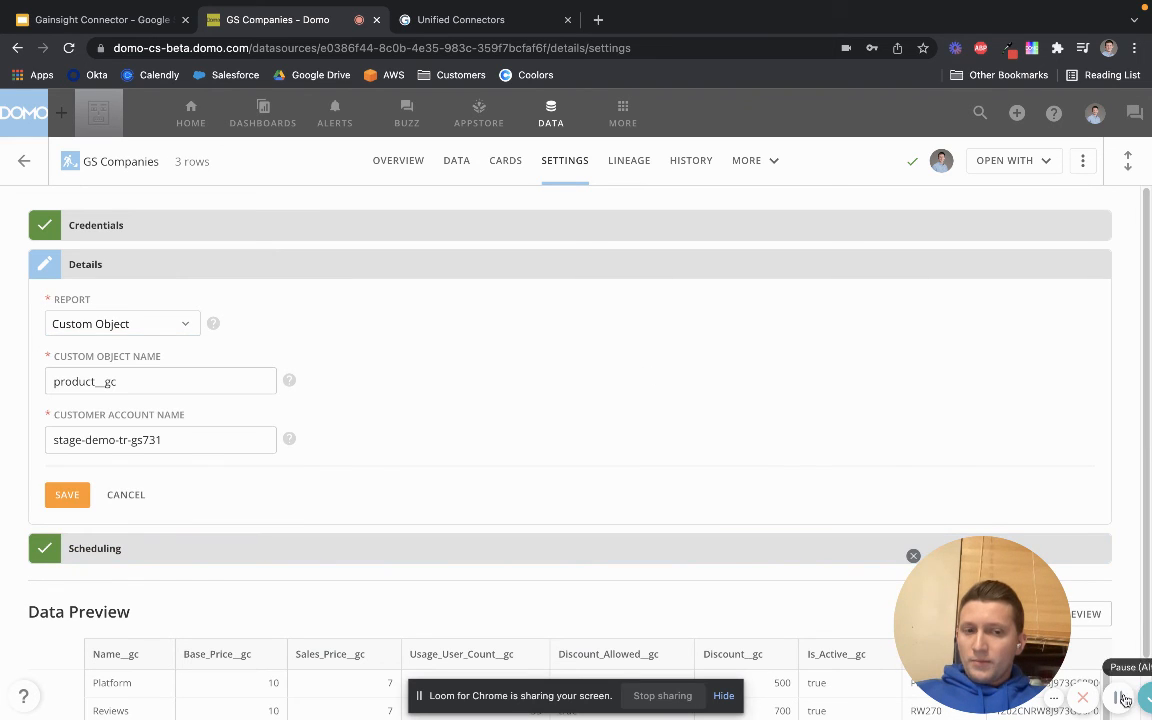